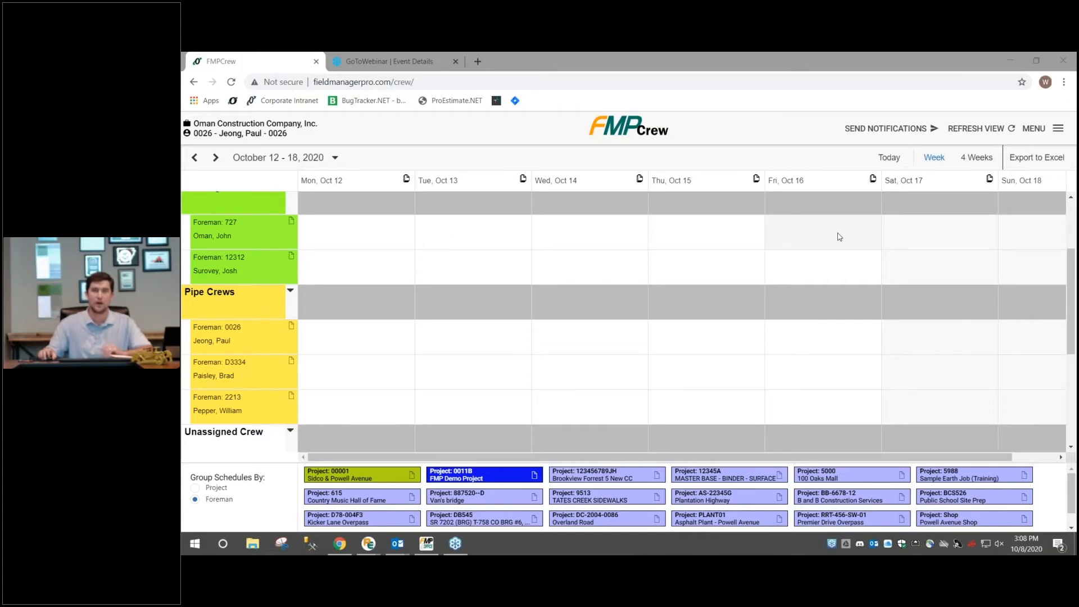
# Look through the foremen in the asphalt, grading, pipe and unassigned crew groups for the week of October 12 - 18, 2020
pyautogui.scroll(2, 839, 237)
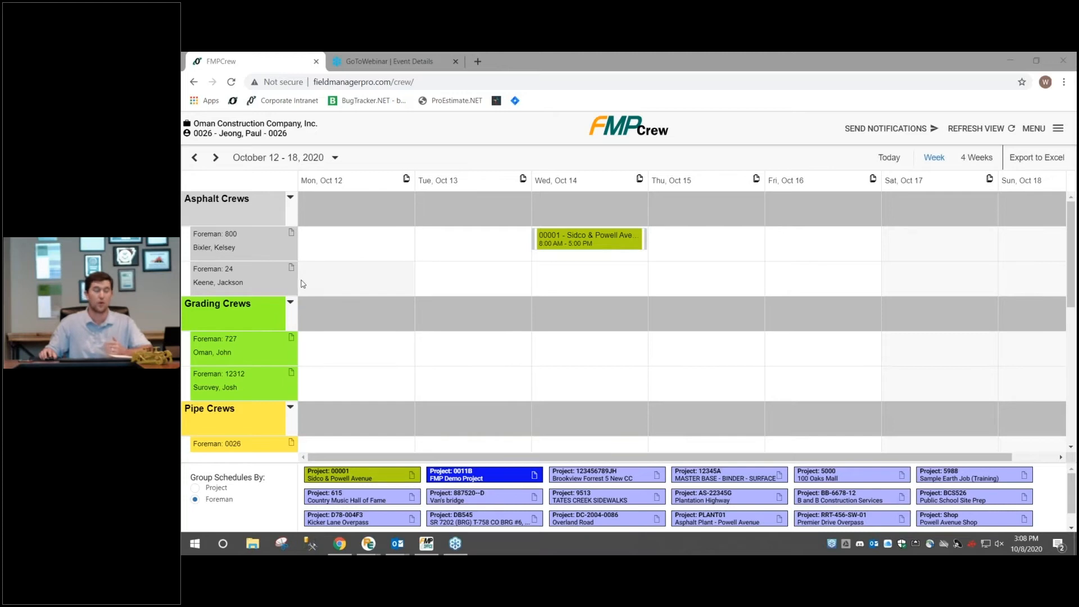
pyautogui.scroll(-3, 309, 298)
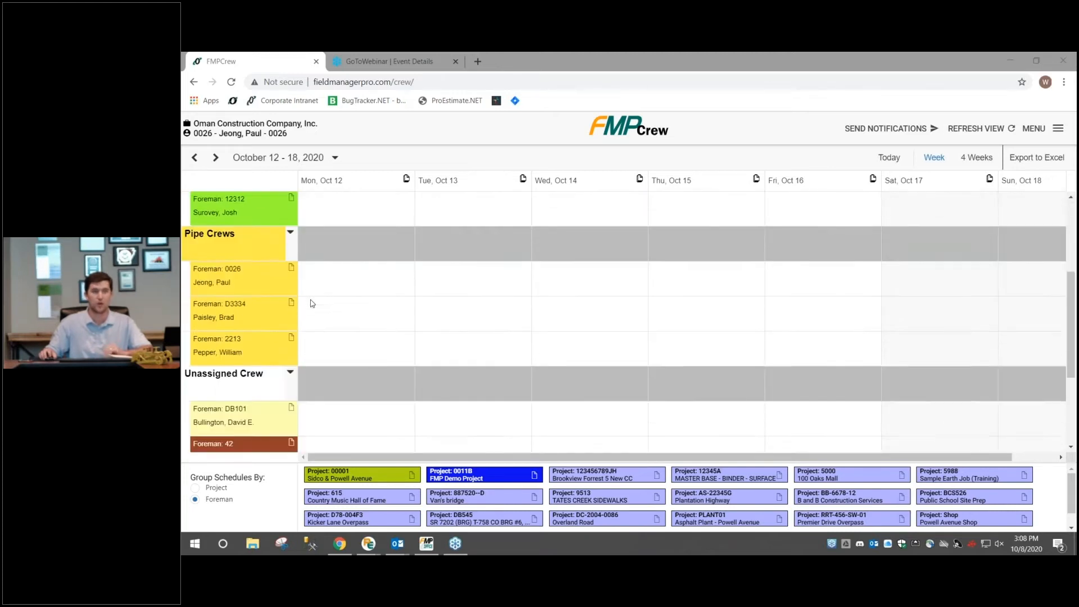
pyautogui.scroll(-1, 312, 303)
pyautogui.scroll(-2, 312, 304)
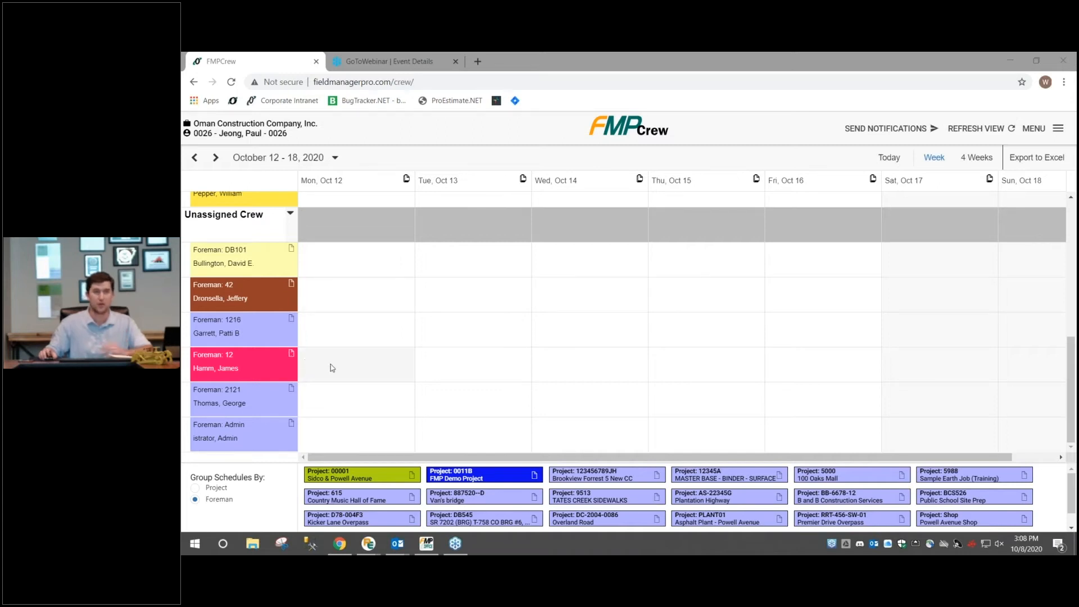
pyautogui.scroll(5, 332, 367)
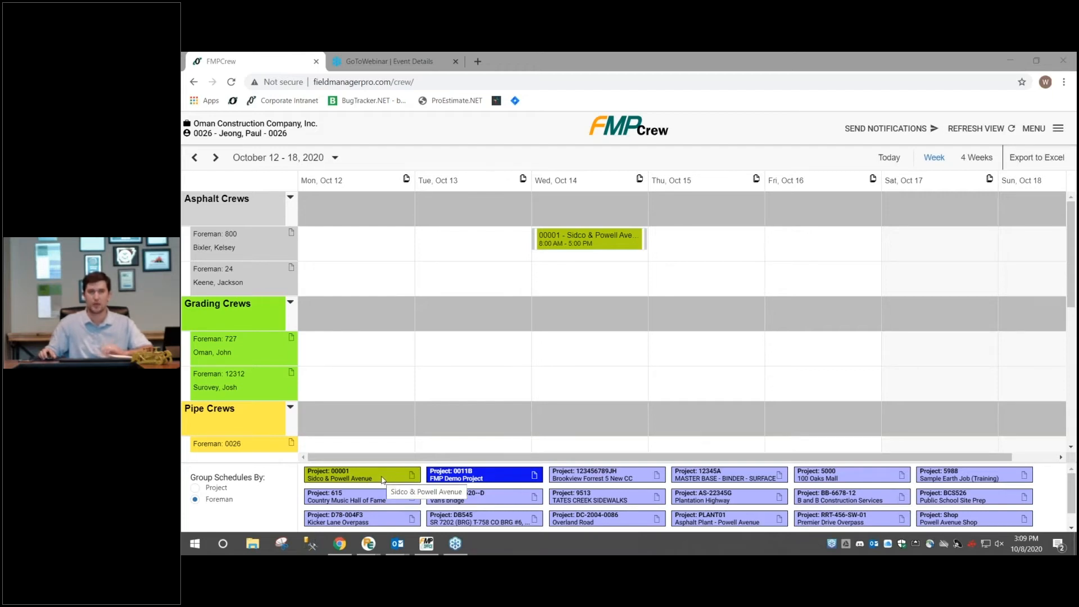
# Schedule the Sidco & Powell Avenue project for the last Pipe Crews foreman on Thursday, Oct 15, and extend it through Friday, Oct 16
pyautogui.moveTo(381, 480); pyautogui.dragTo(557, 362)
pyautogui.scroll(-3, 555, 363)
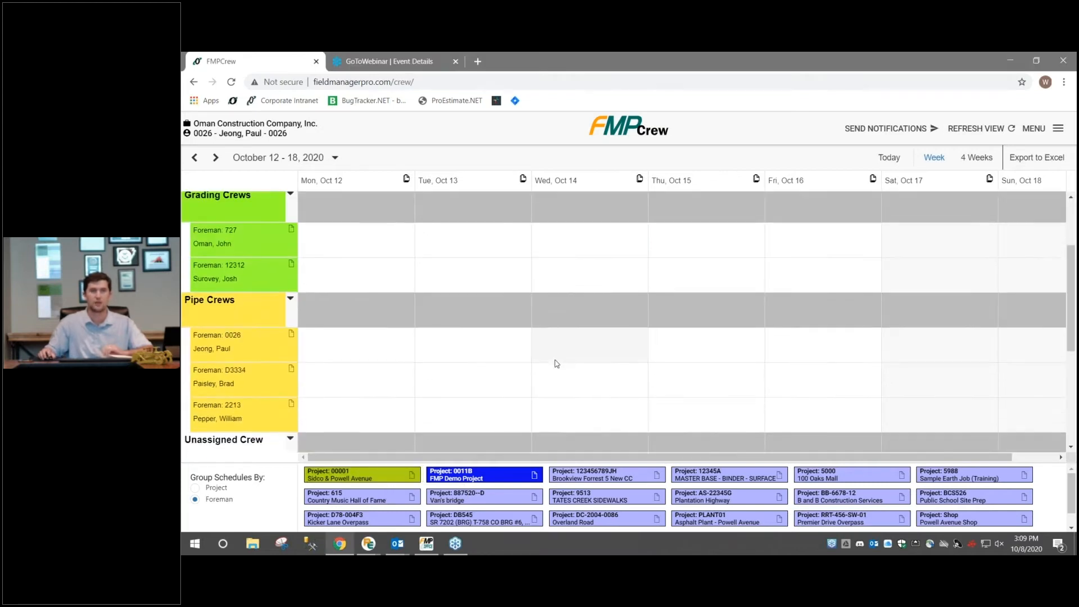
pyautogui.scroll(1, 556, 364)
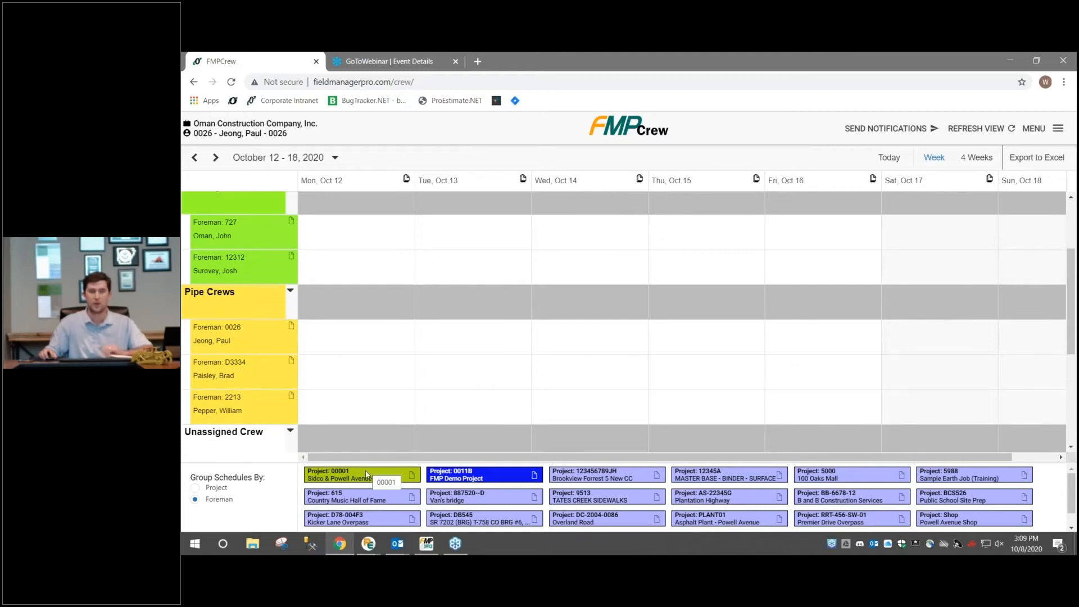
pyautogui.moveTo(365, 471); pyautogui.dragTo(702, 406)
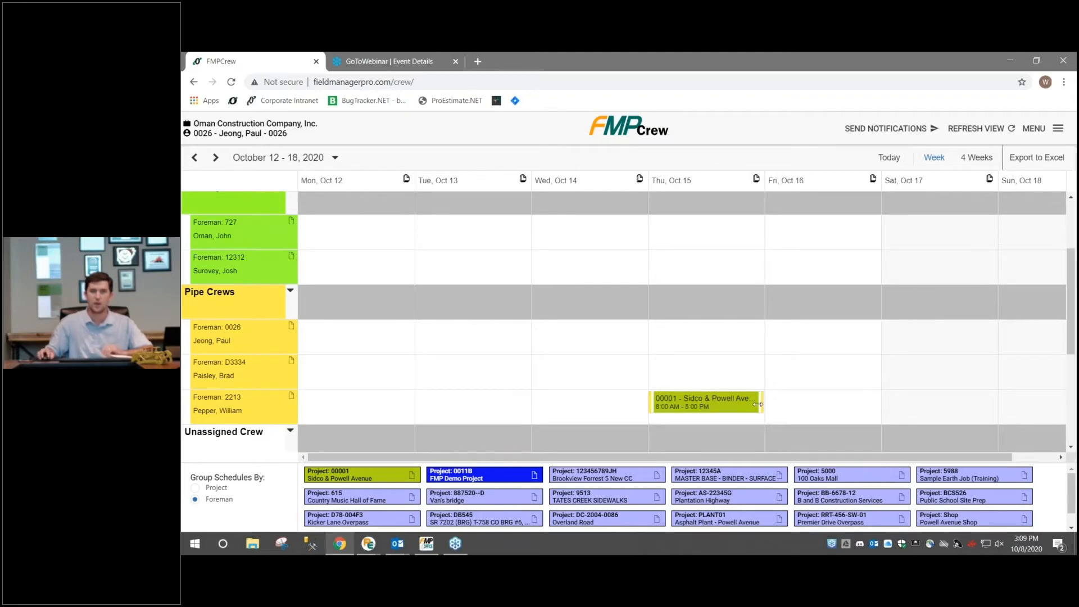
pyautogui.moveTo(765, 406); pyautogui.dragTo(944, 400)
pyautogui.moveTo(875, 400); pyautogui.dragTo(863, 401)
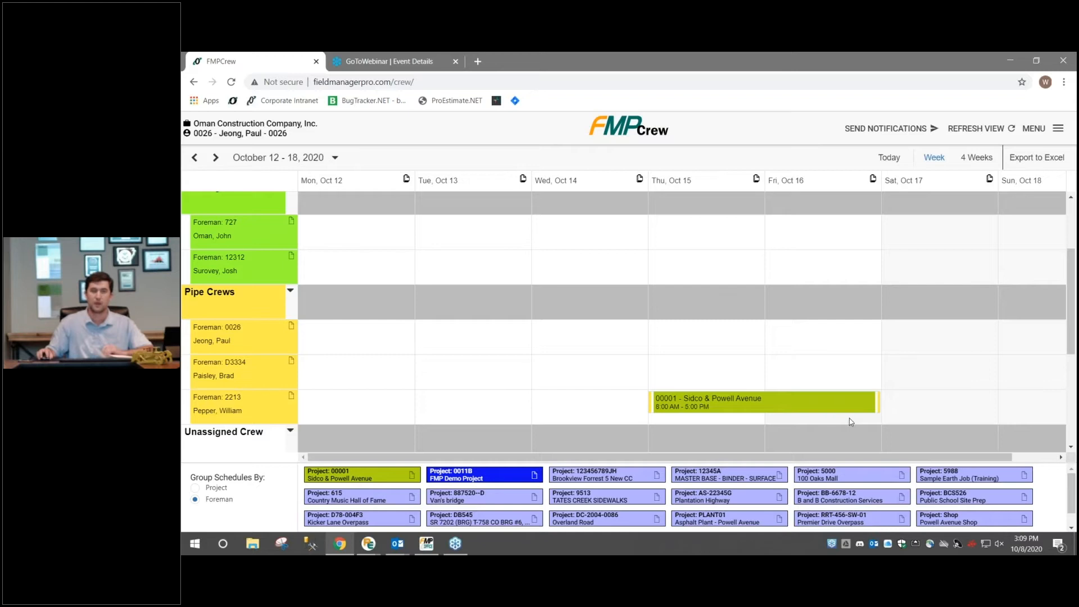
# Open the new Oct 15-16 event for editing and display its employee assignments
pyautogui.click(823, 406)
pyautogui.click(699, 337)
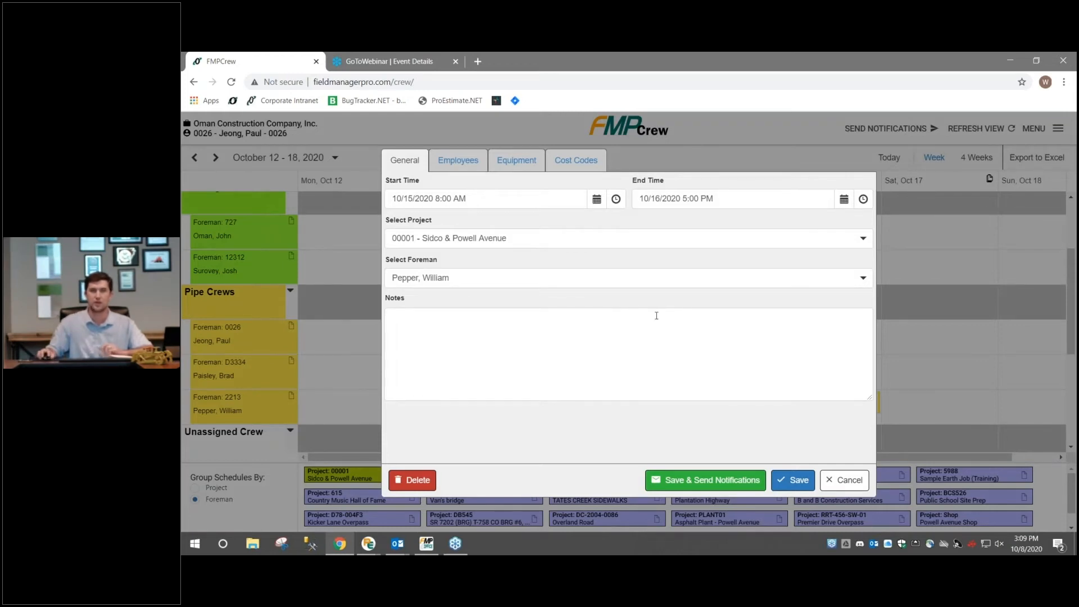
pyautogui.click(470, 169)
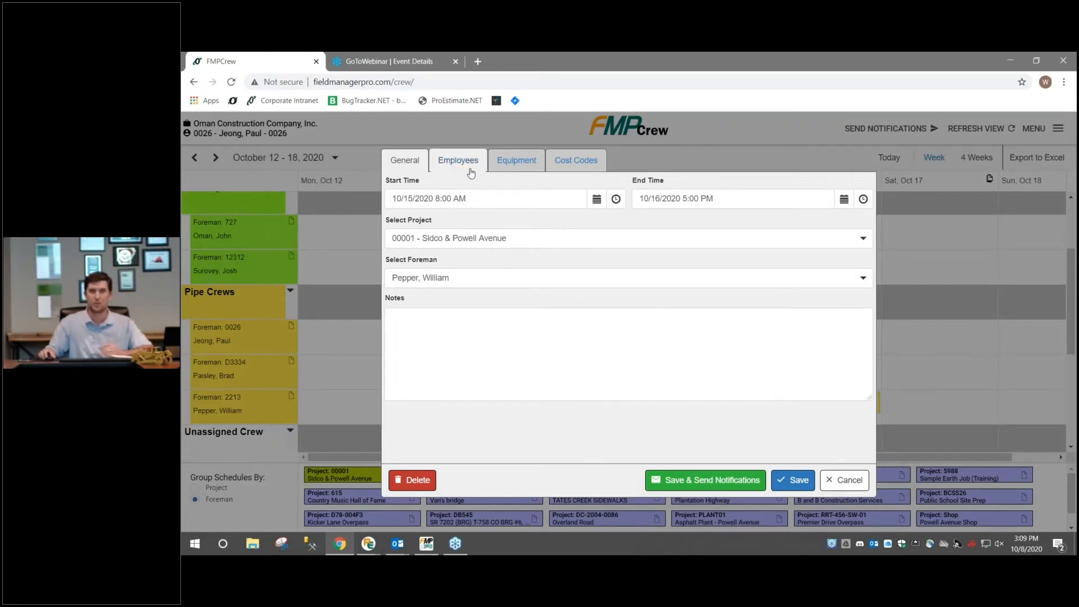
pyautogui.click(516, 166)
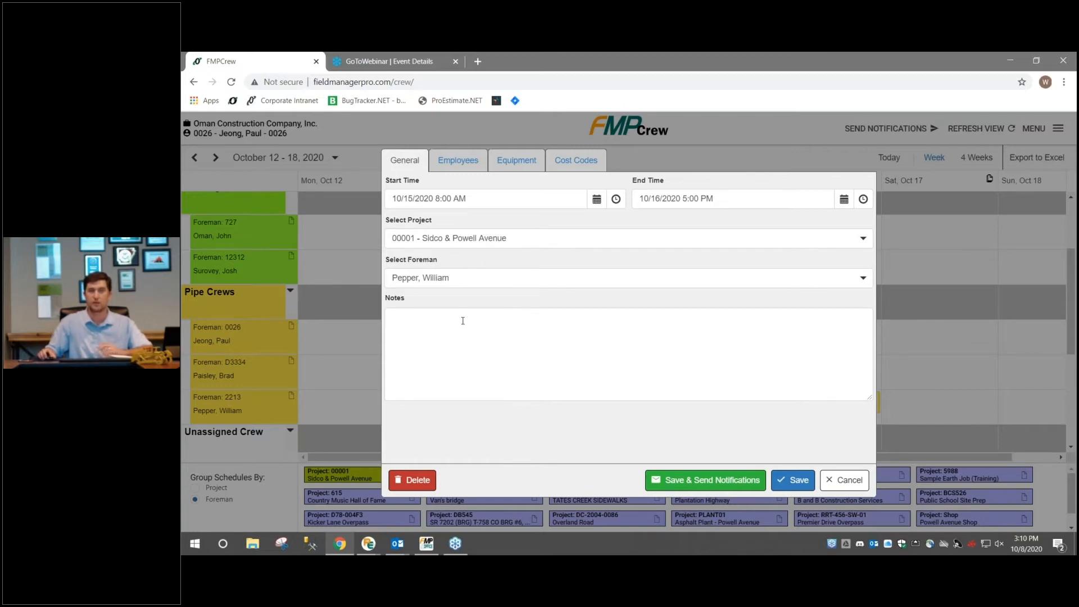
pyautogui.click(469, 171)
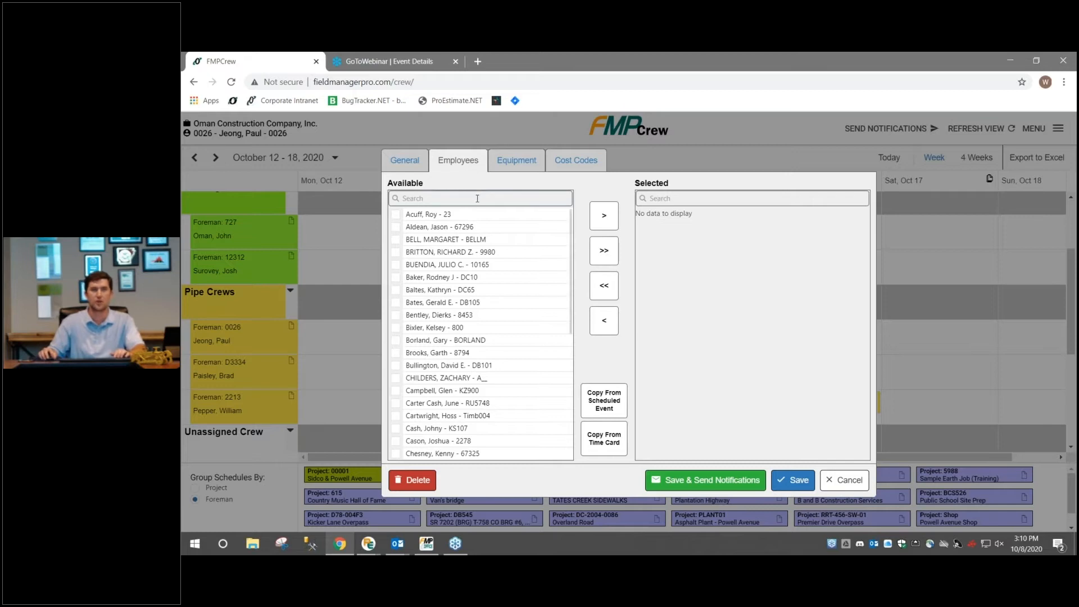
# Search the available employees by name, clear the search and browse the full list
pyautogui.click(478, 198)
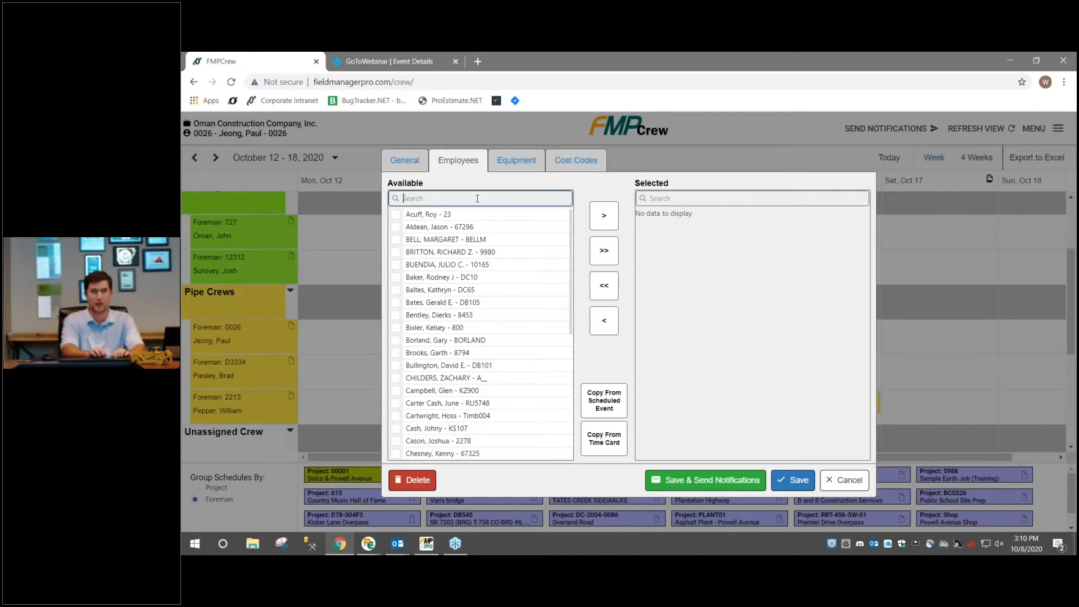
pyautogui.write('alan jac')
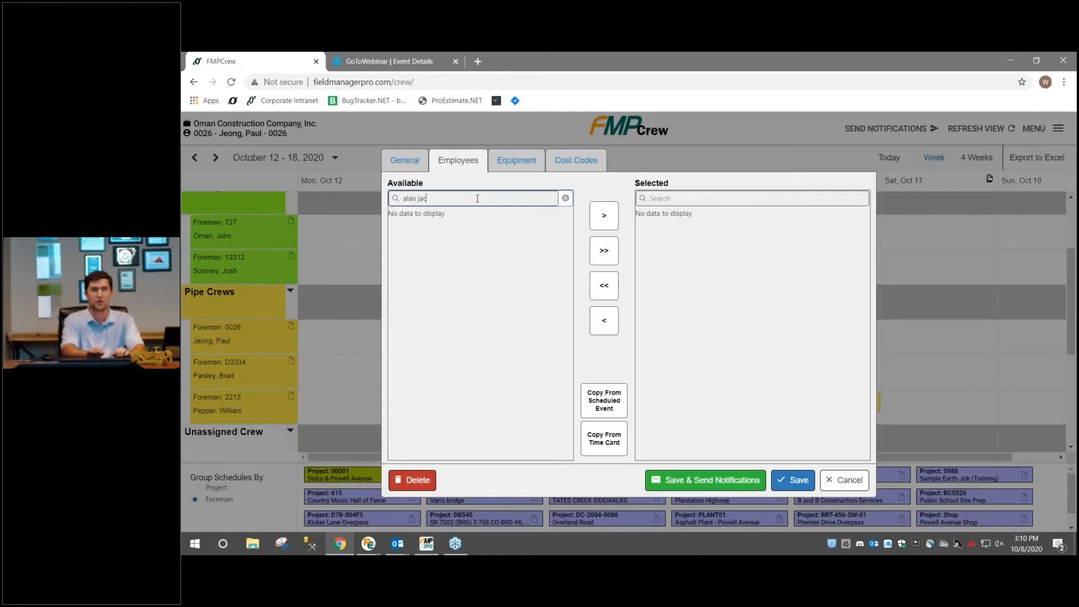
pyautogui.press('BackSpace')
pyautogui.press('BackSpace')
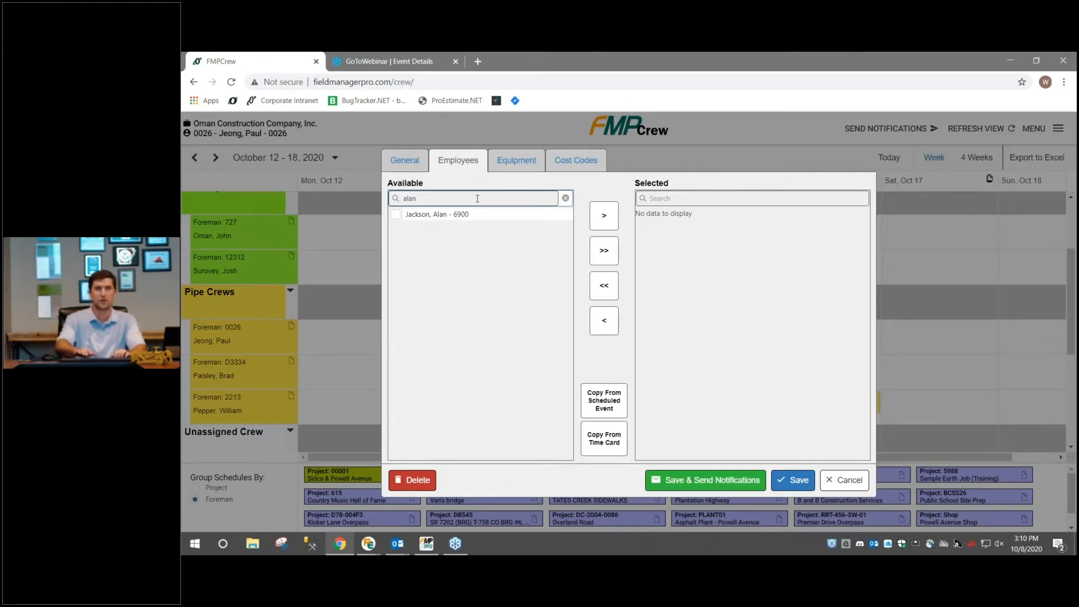
pyautogui.press('BackSpace')
pyautogui.press('BackSpace')
pyautogui.press('BackSpace')
pyautogui.press('BackSpace')
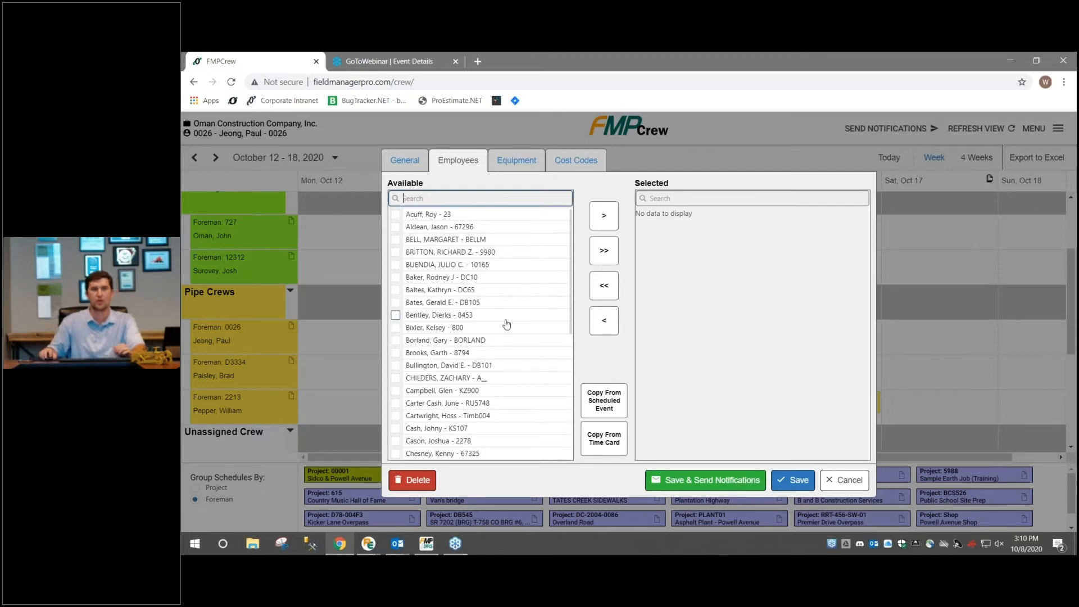
pyautogui.scroll(-10, 503, 318)
pyautogui.scroll(10, 507, 323)
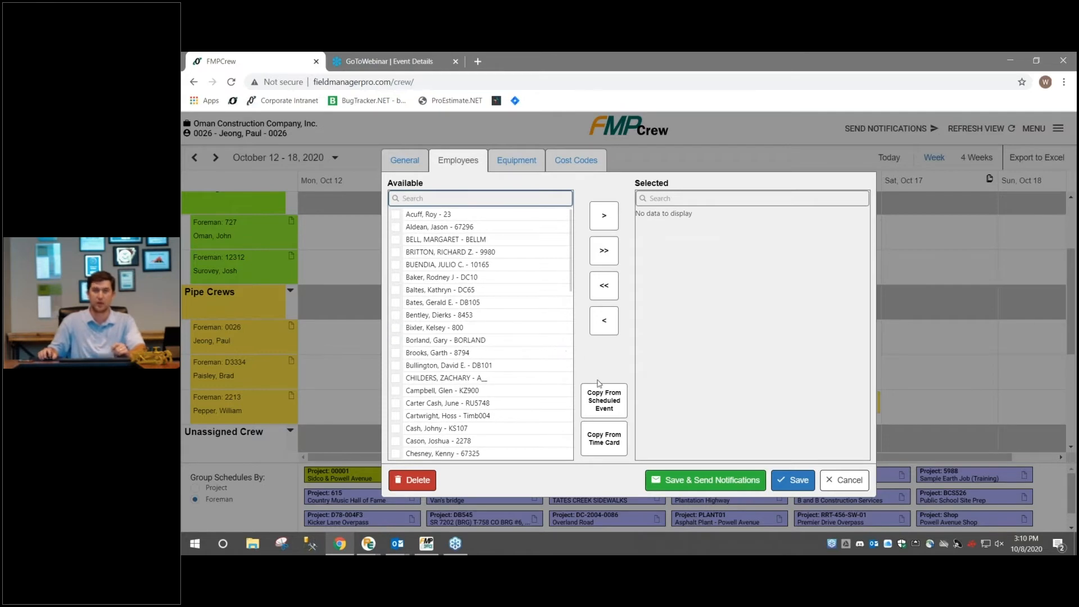
# Copy the employees from the foreman's 10/8/2020 Sidco & Powell Avenue scheduled event
pyautogui.click(618, 403)
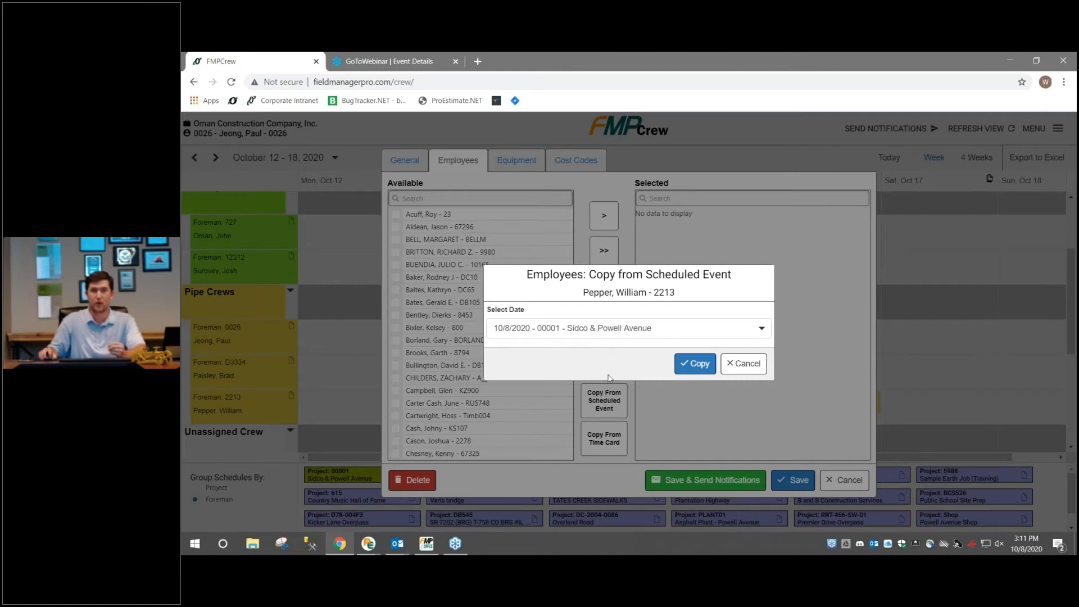
pyautogui.click(606, 334)
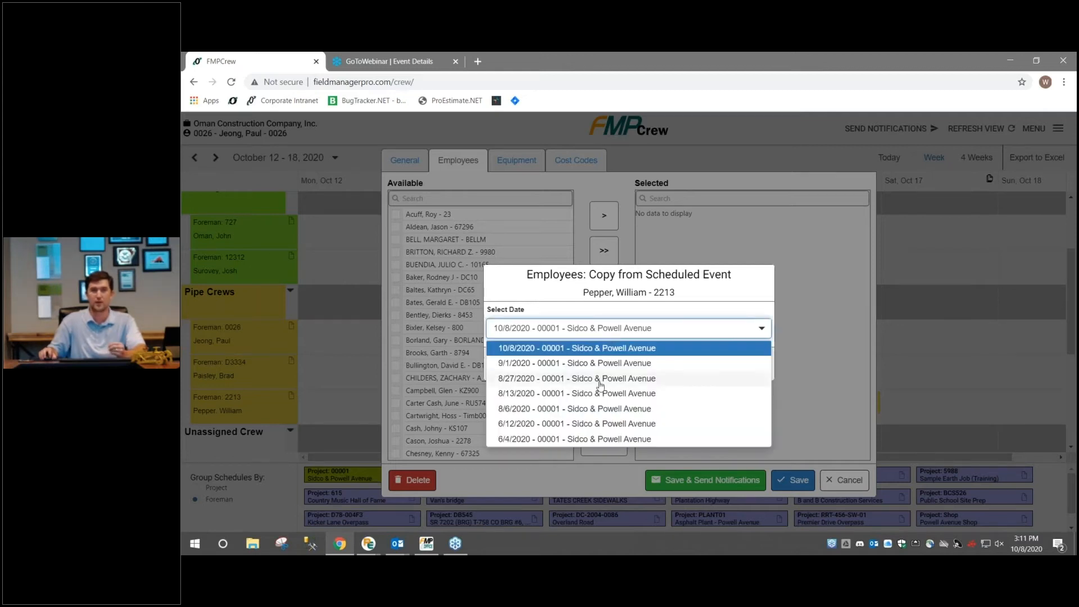
pyautogui.click(573, 349)
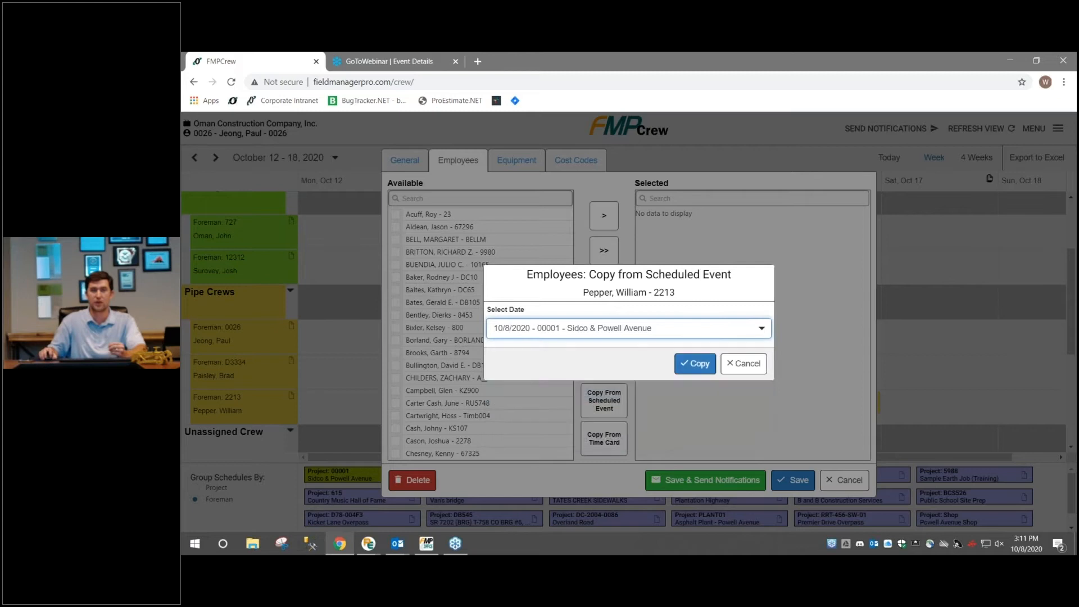
pyautogui.click(685, 364)
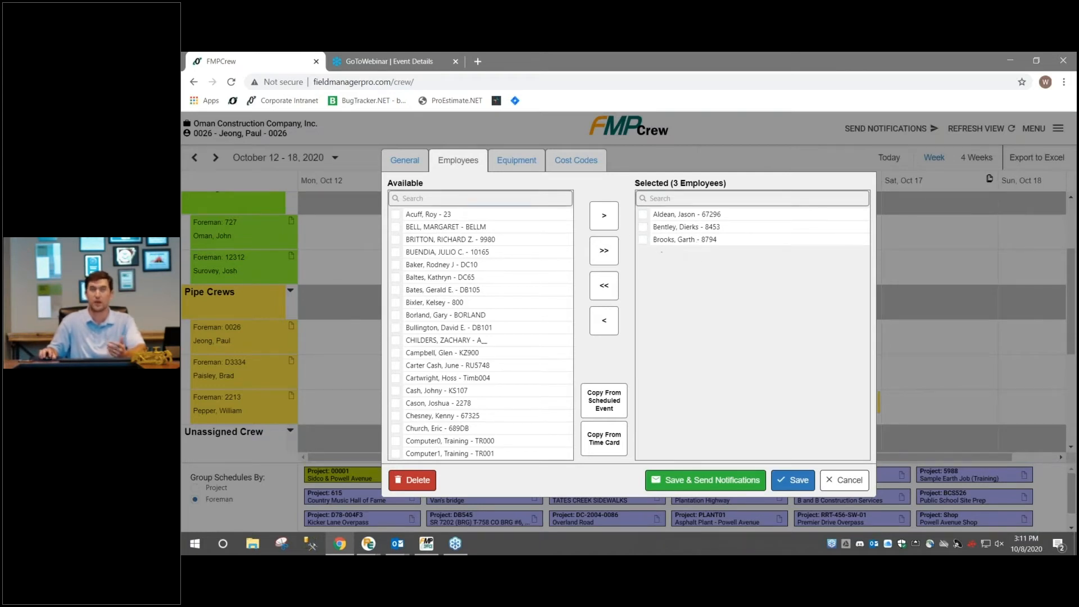
# Copy the equipment from the foreman's 10/8/2020 Sidco & Powell Avenue scheduled event
pyautogui.click(517, 164)
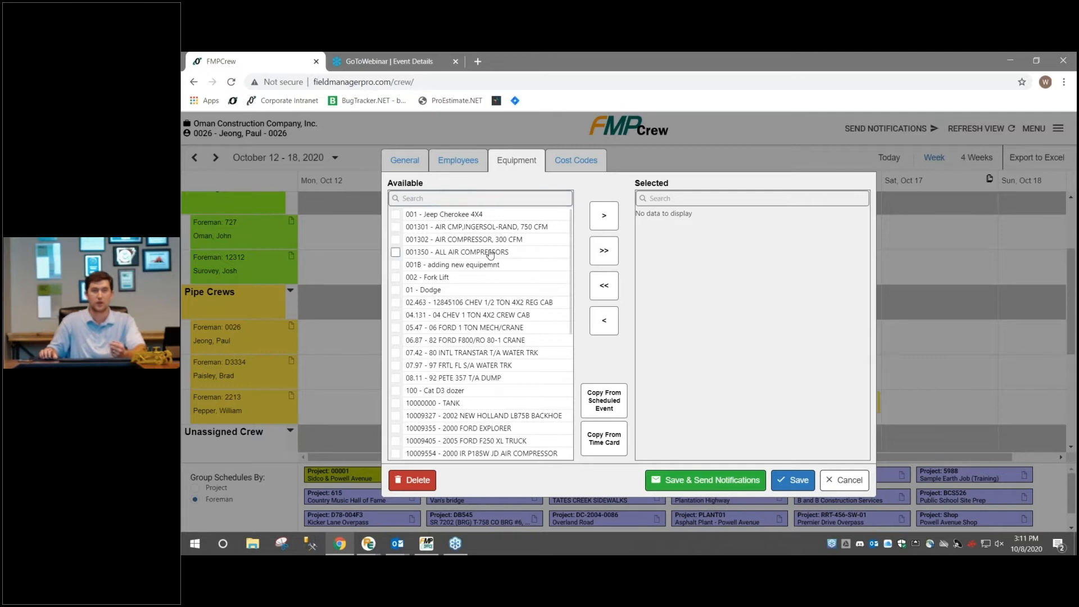
pyautogui.click(610, 399)
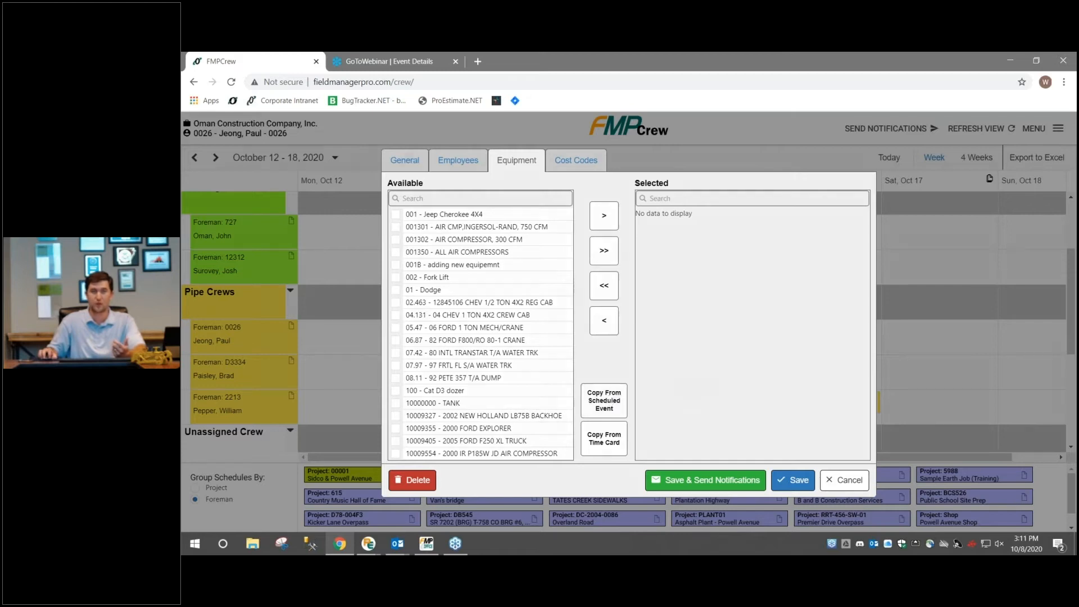
pyautogui.click(629, 334)
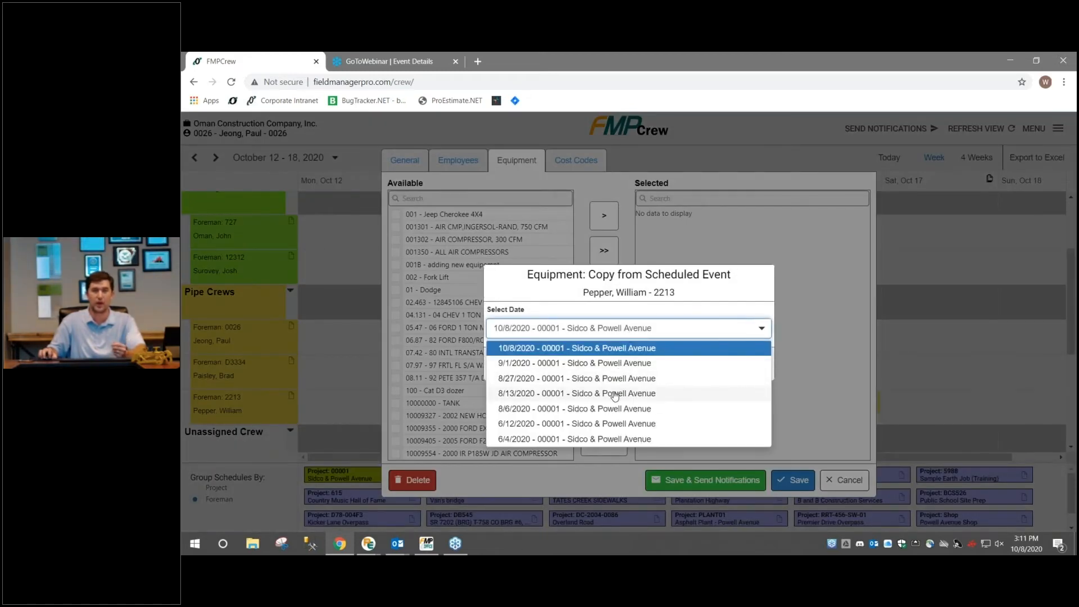
pyautogui.click(622, 349)
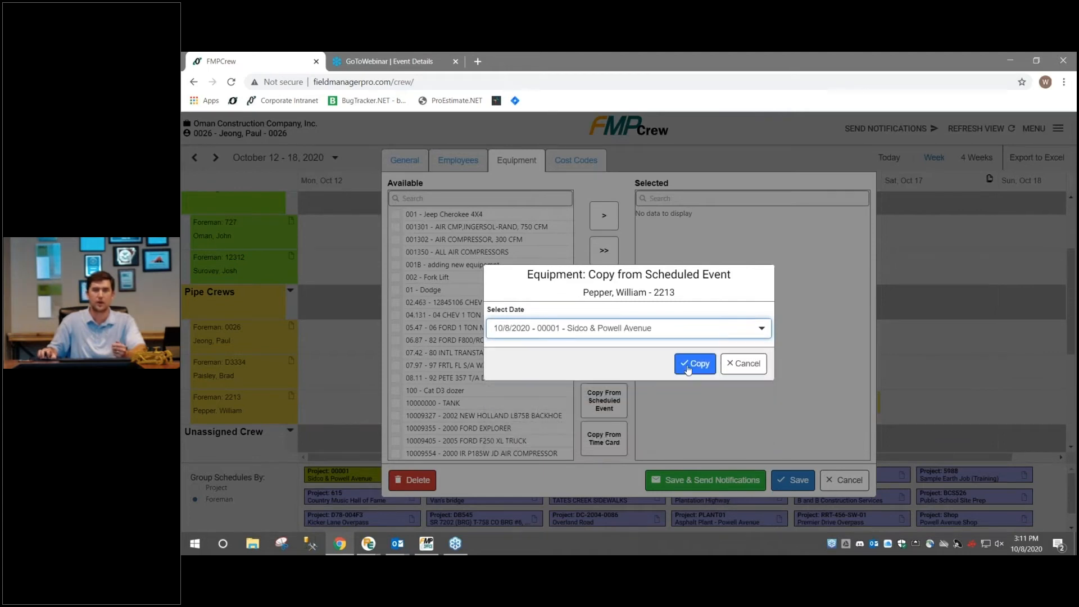
pyautogui.click(688, 369)
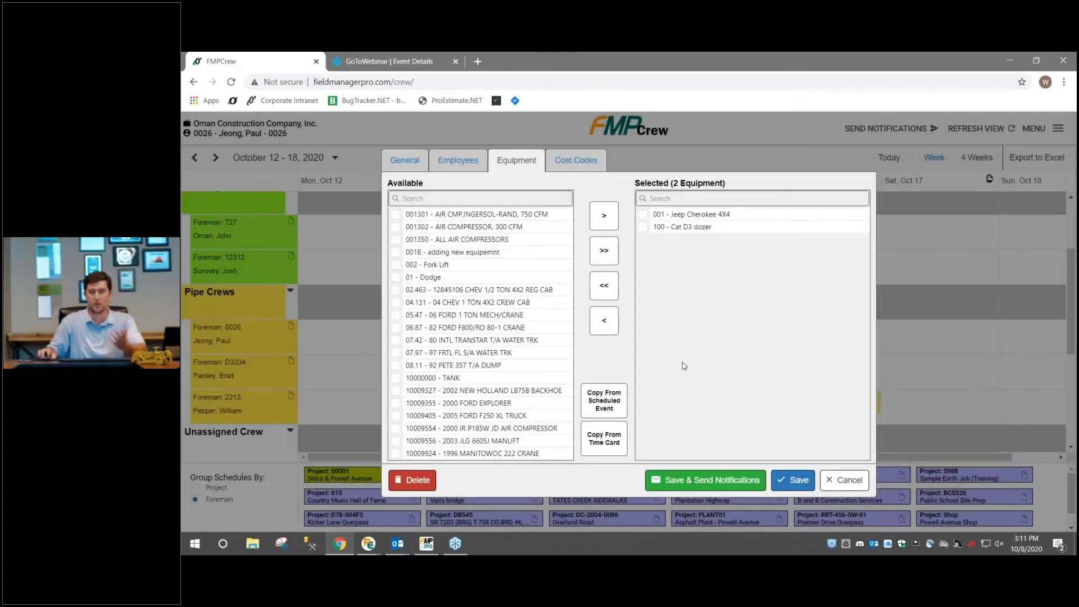
# Copy the cost codes from the 9/1/2020 Sidco & Powell Avenue scheduled event and save the event without sending notifications
pyautogui.click(592, 168)
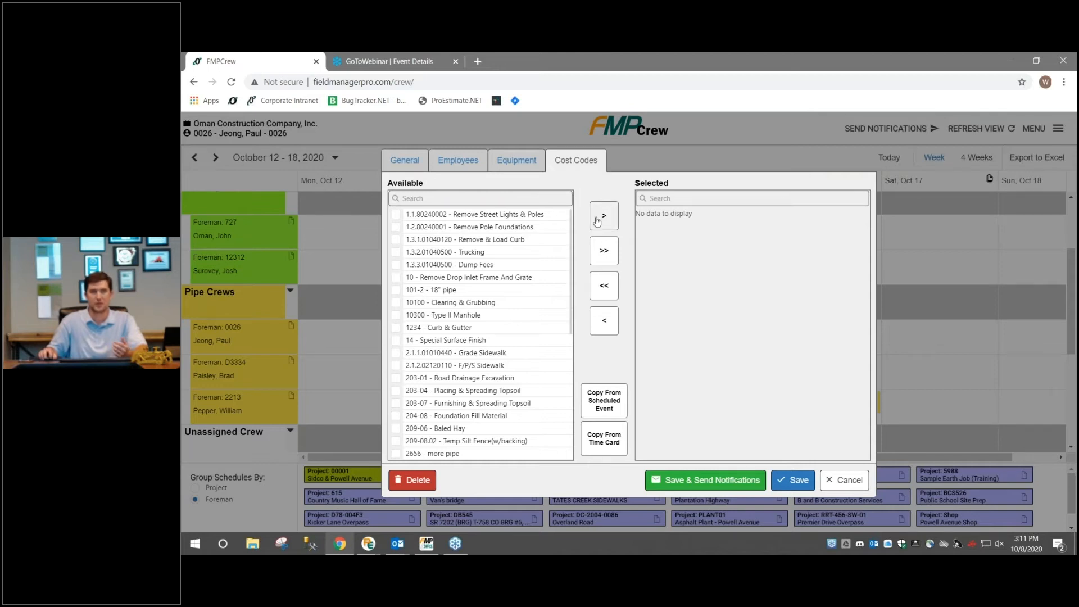
pyautogui.click(600, 399)
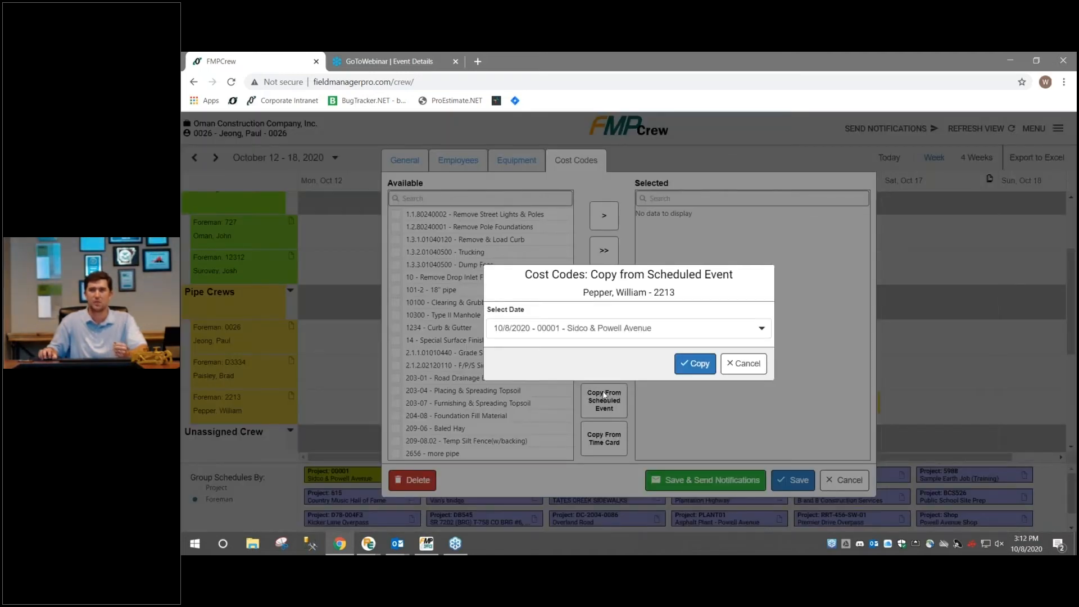
pyautogui.click(618, 331)
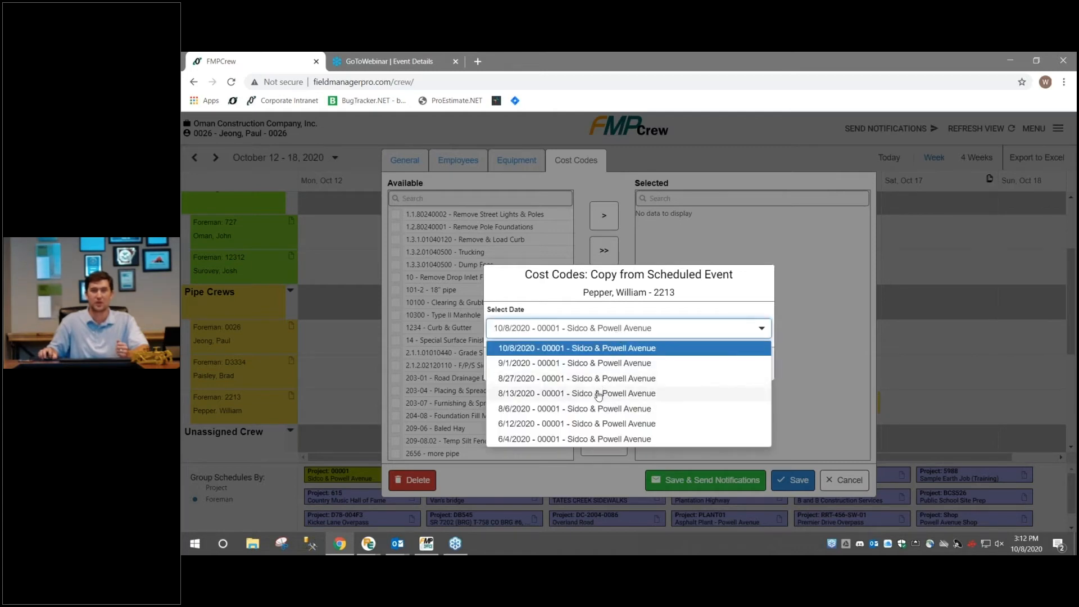
pyautogui.click(574, 363)
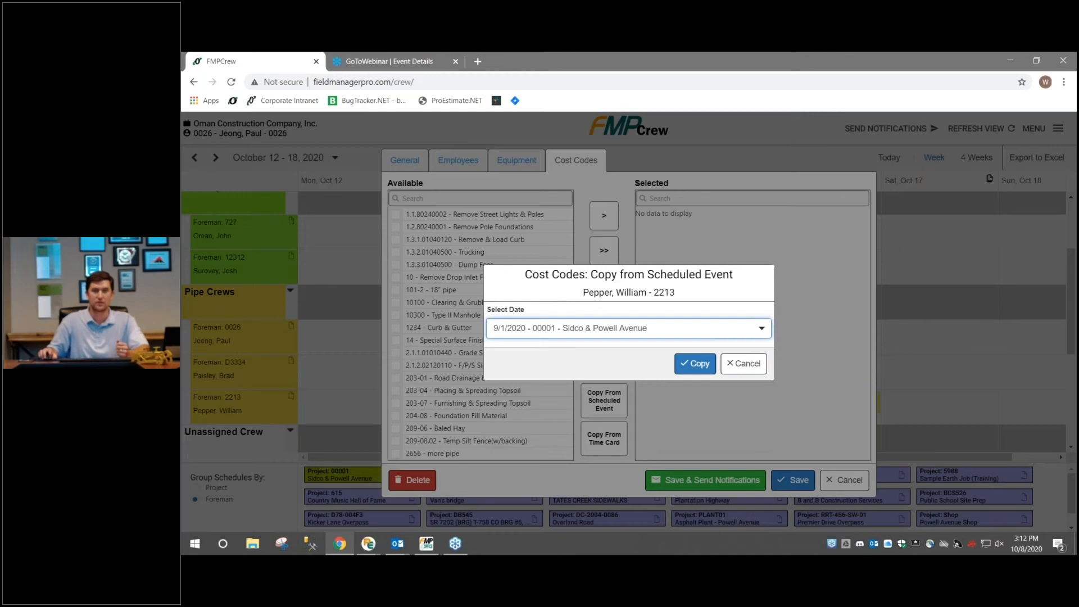
pyautogui.click(699, 365)
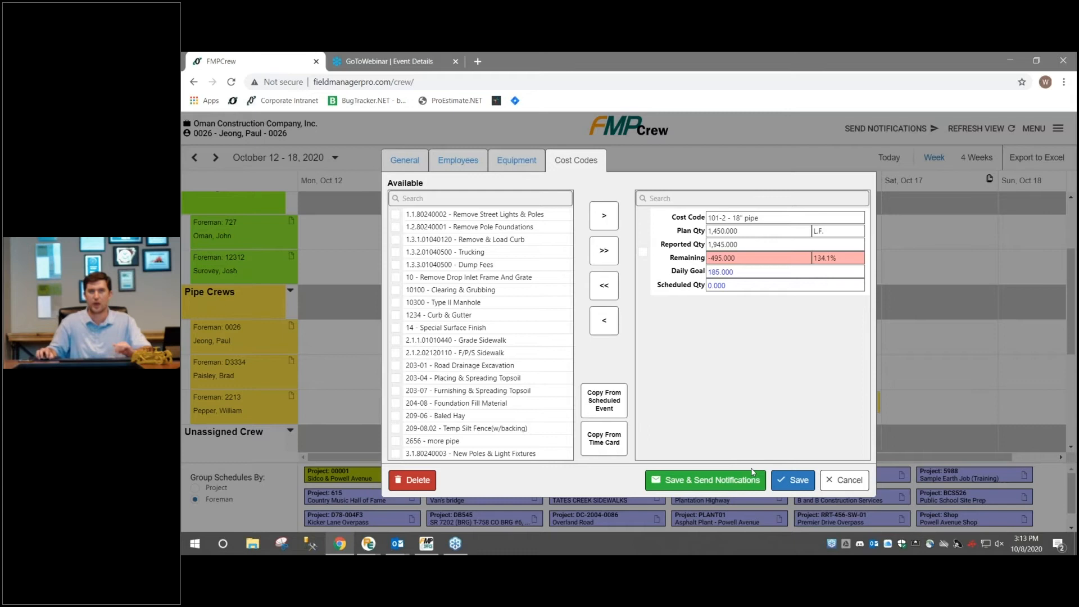
pyautogui.click(793, 481)
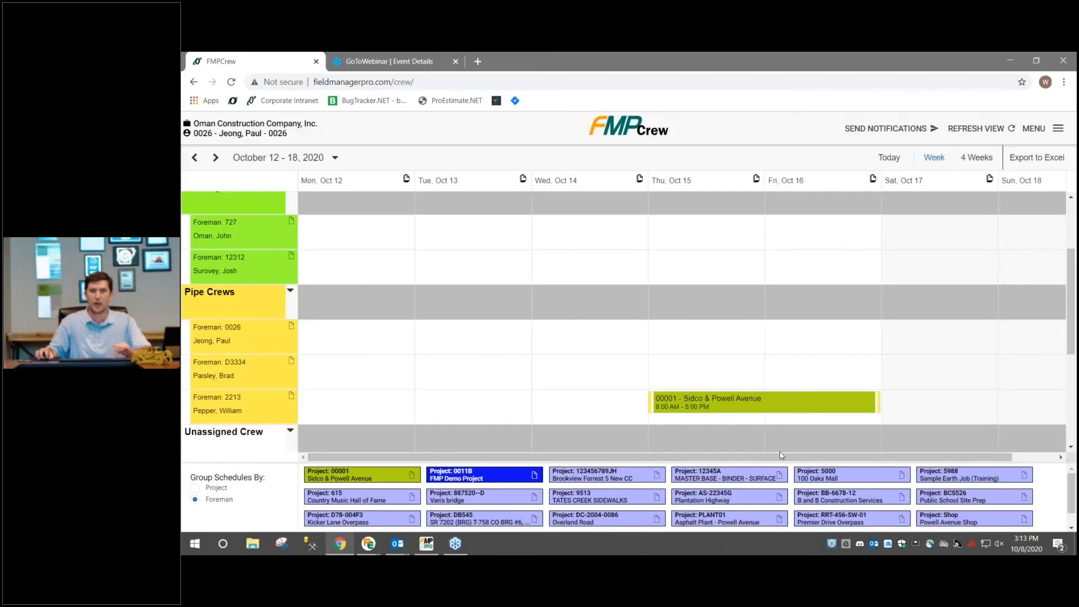
# View the saved Sidco & Powell Avenue event's summary, close it and return to the Asphalt Crews schedule
pyautogui.click(801, 408)
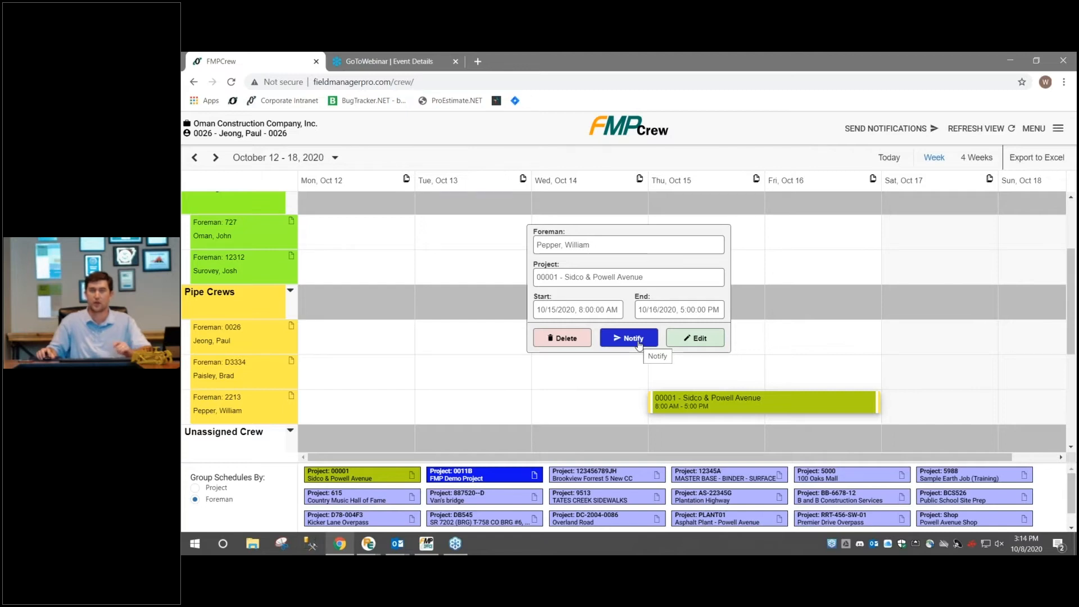
pyautogui.click(772, 387)
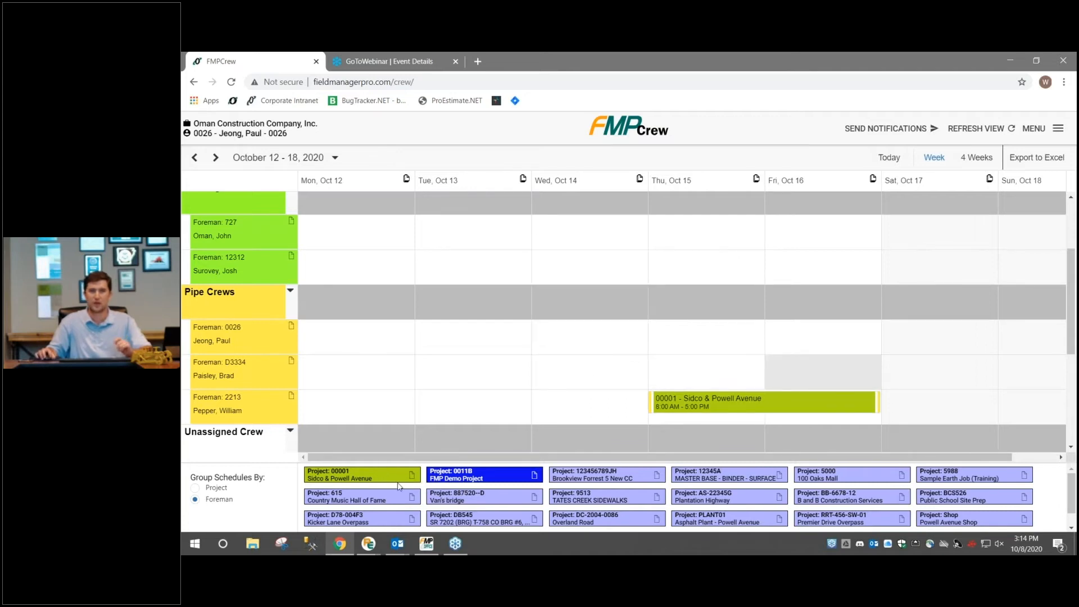
pyautogui.scroll(2, 372, 356)
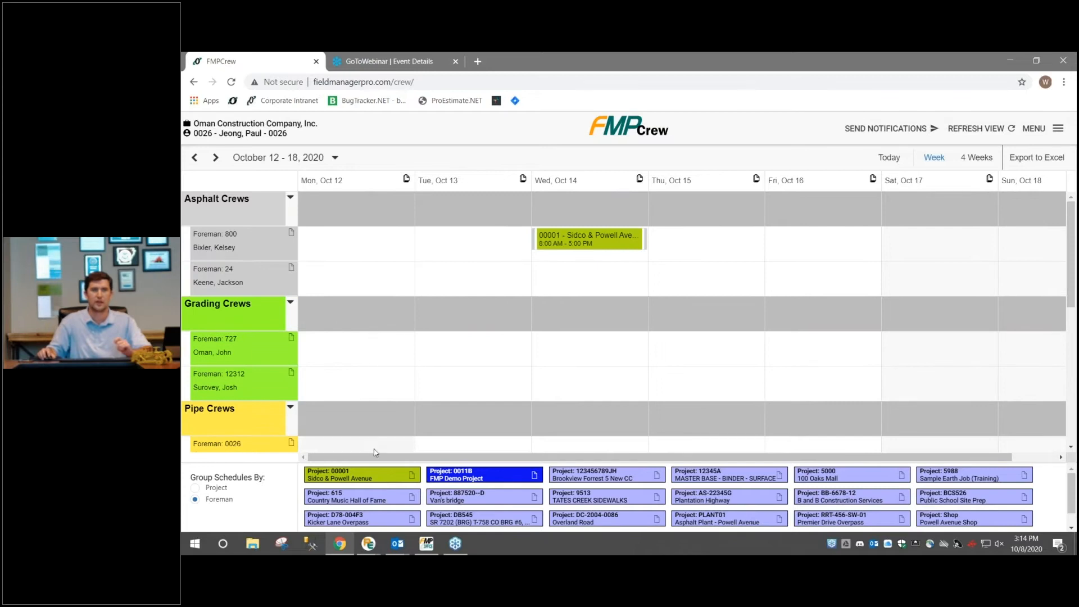
# Schedule the Sidco & Powell Avenue project for the second Asphalt Crews foreman on Thursday, October 15
pyautogui.moveTo(382, 479); pyautogui.dragTo(740, 282)
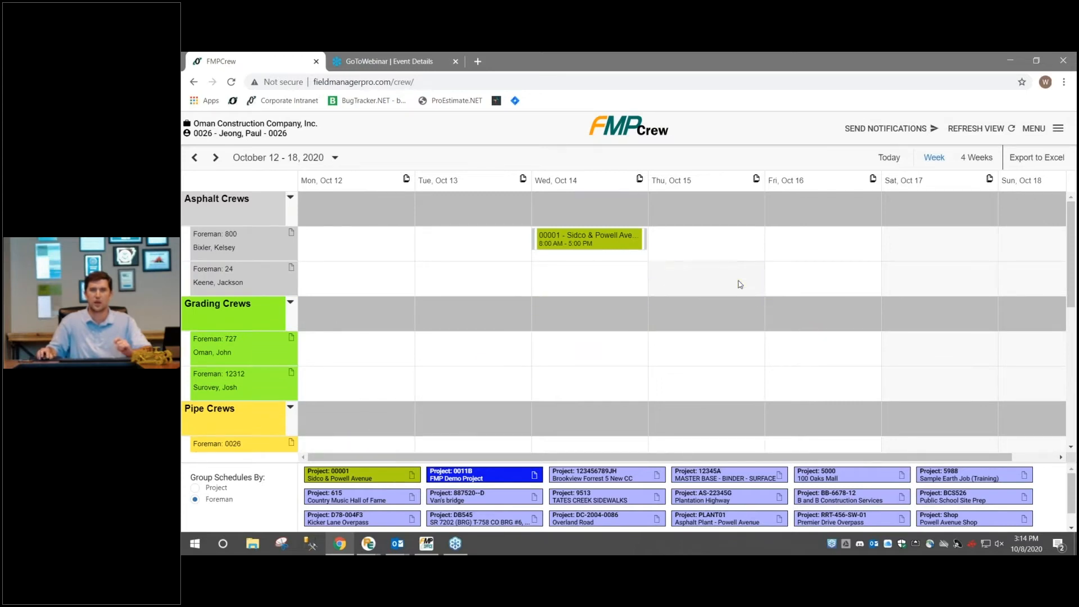
pyautogui.scroll(-2, 736, 313)
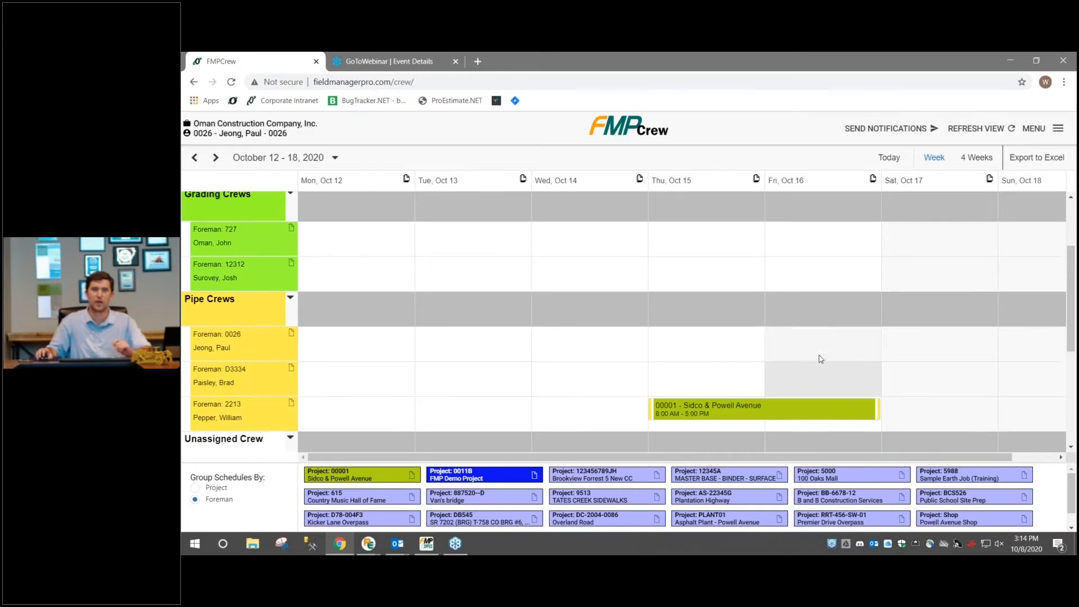
pyautogui.scroll(1, 820, 357)
pyautogui.scroll(-1, 820, 351)
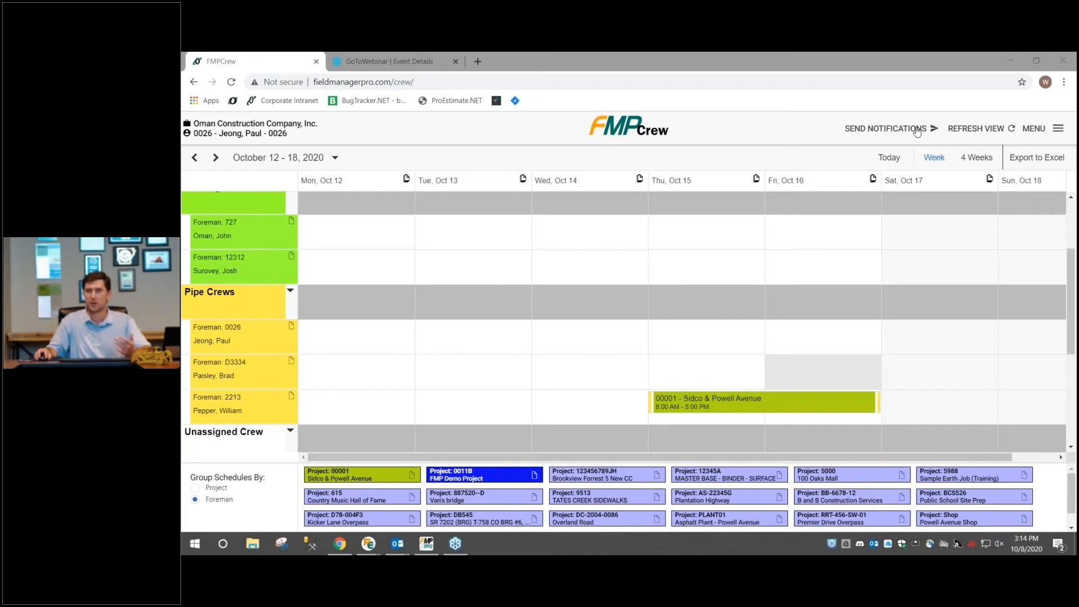
# Send notifications for all listed Sidco & Powell Avenue events using the Both method with employee email enabled, and close the notifications dialog
pyautogui.click(917, 132)
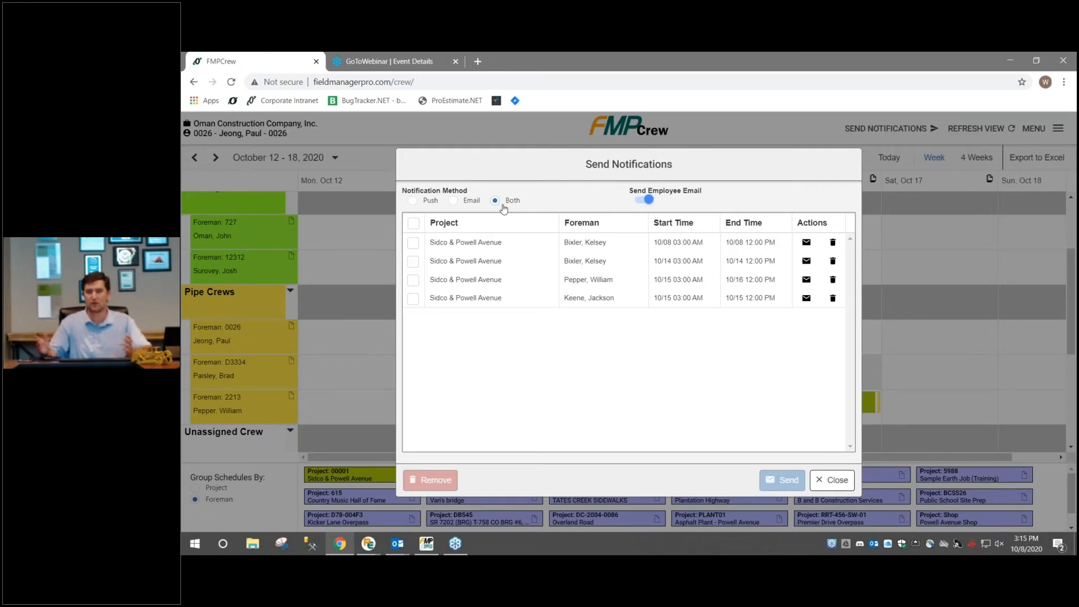
pyautogui.click(651, 200)
pyautogui.click(643, 201)
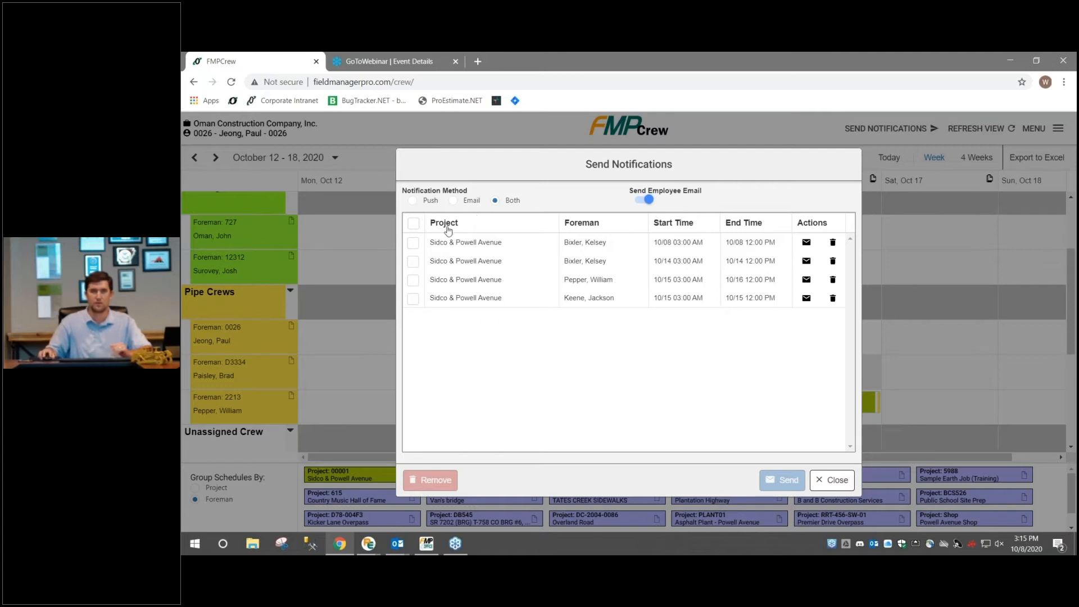
pyautogui.click(414, 224)
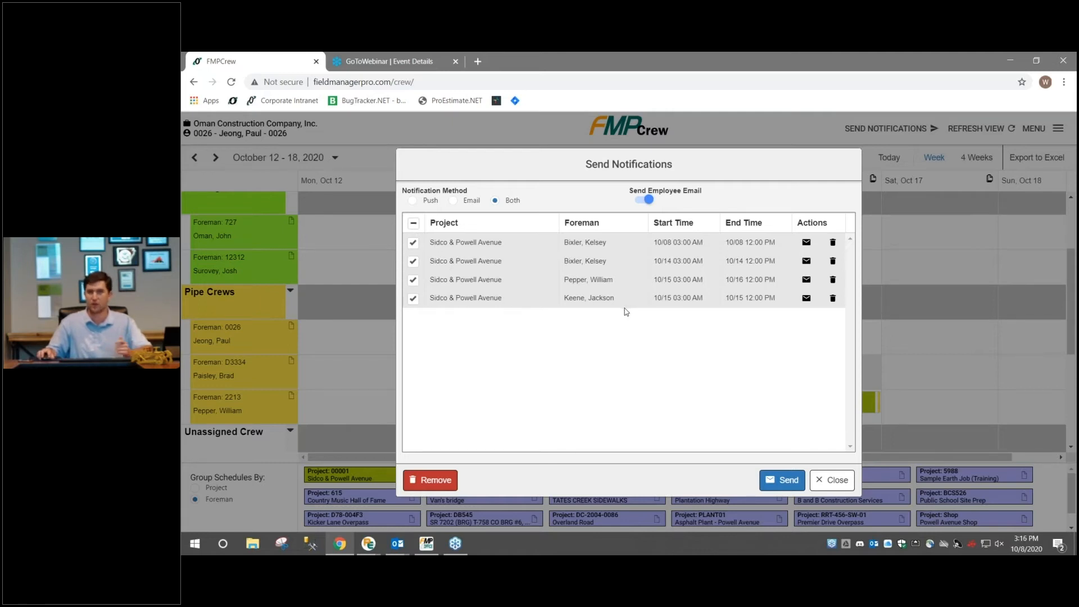
pyautogui.click(788, 485)
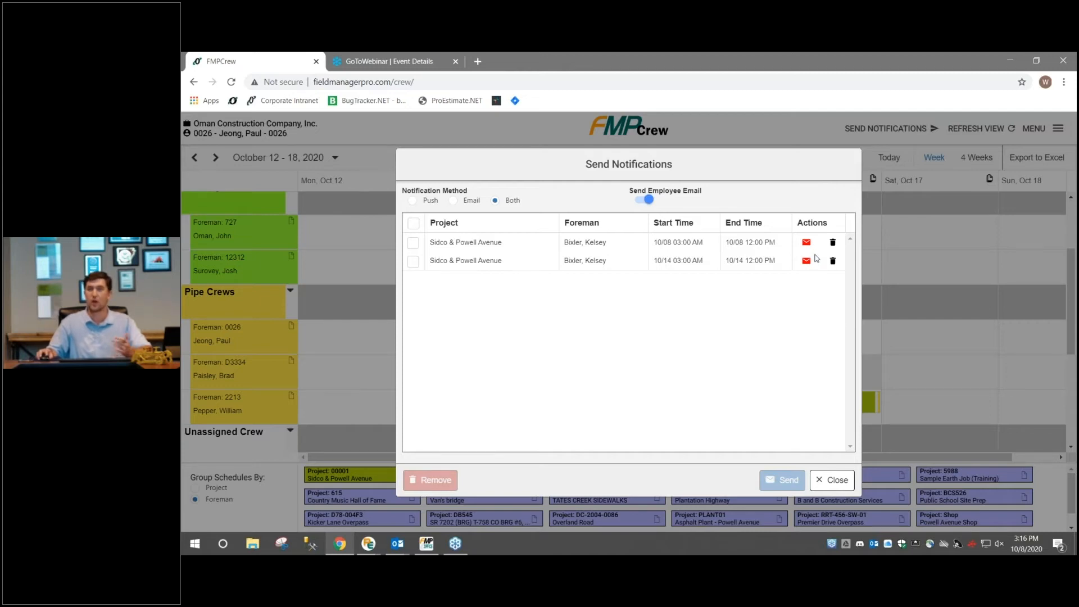
pyautogui.moveTo(807, 266)
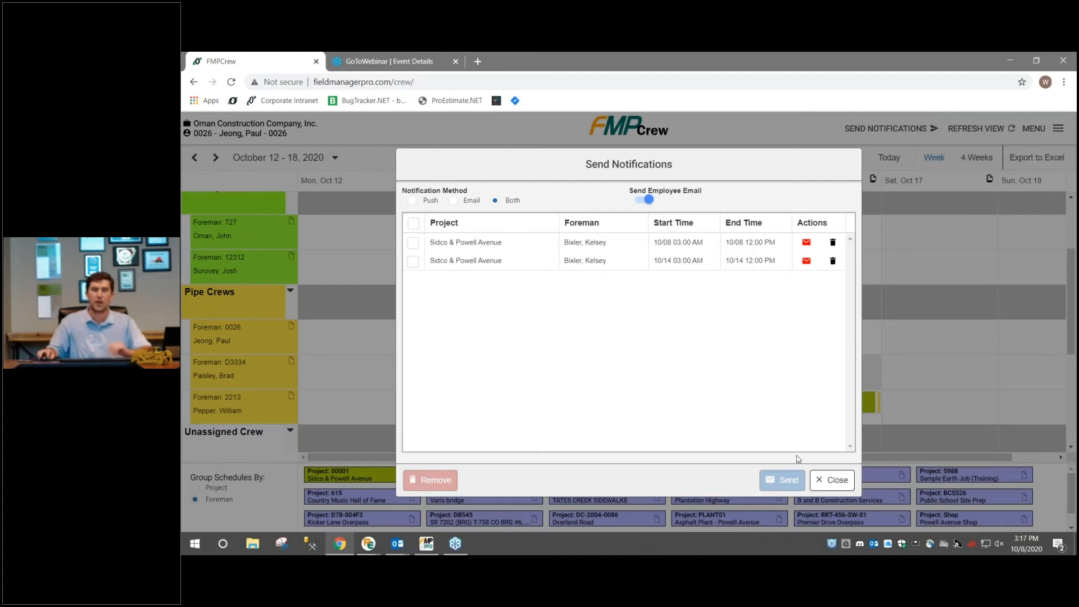
pyautogui.click(815, 480)
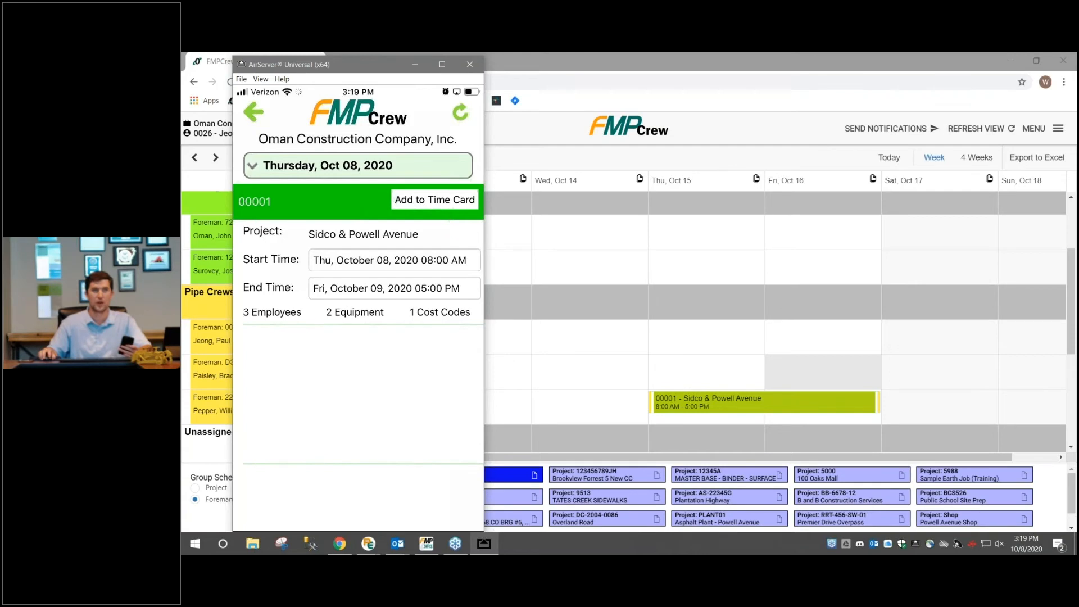
# In the mirrored FMP mobile app, add the October 8, 2020 Sidco & Powell Avenue event to the time card, view the time card and minimize the window
pyautogui.click(434, 201)
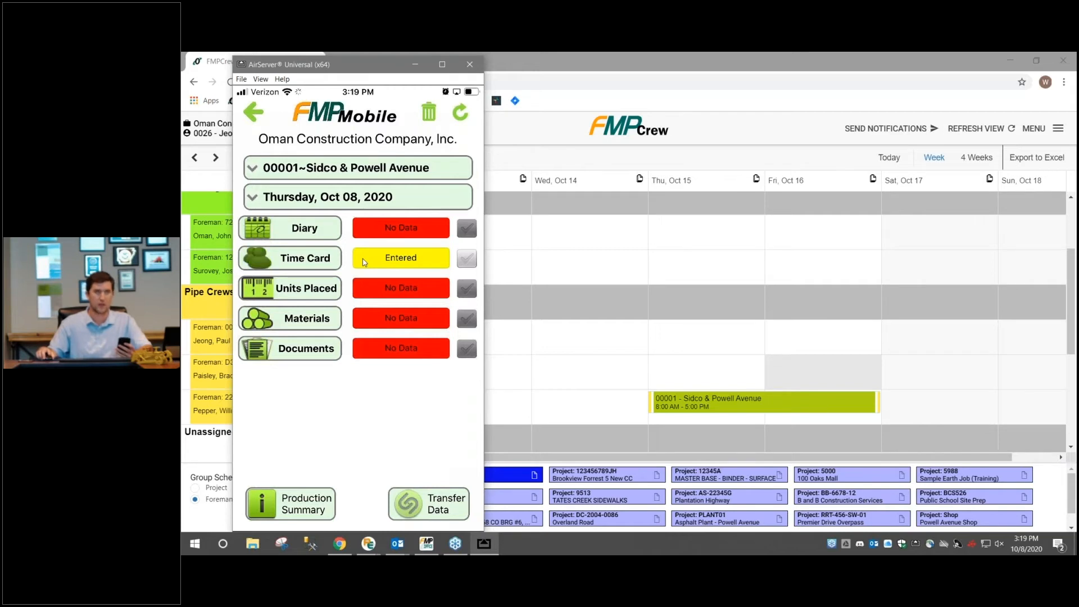
pyautogui.click(364, 262)
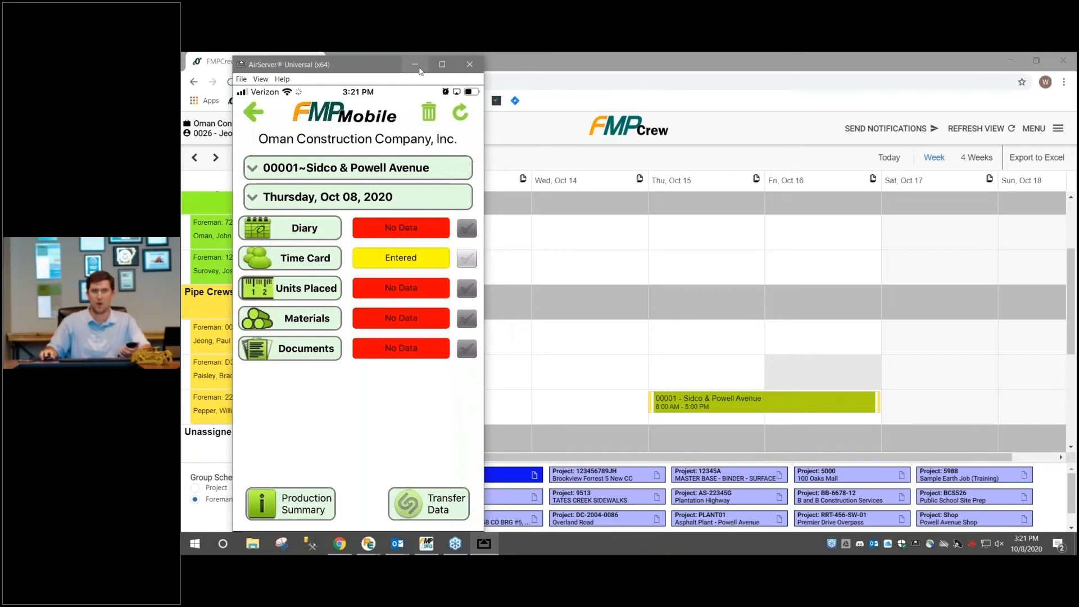
pyautogui.click(416, 65)
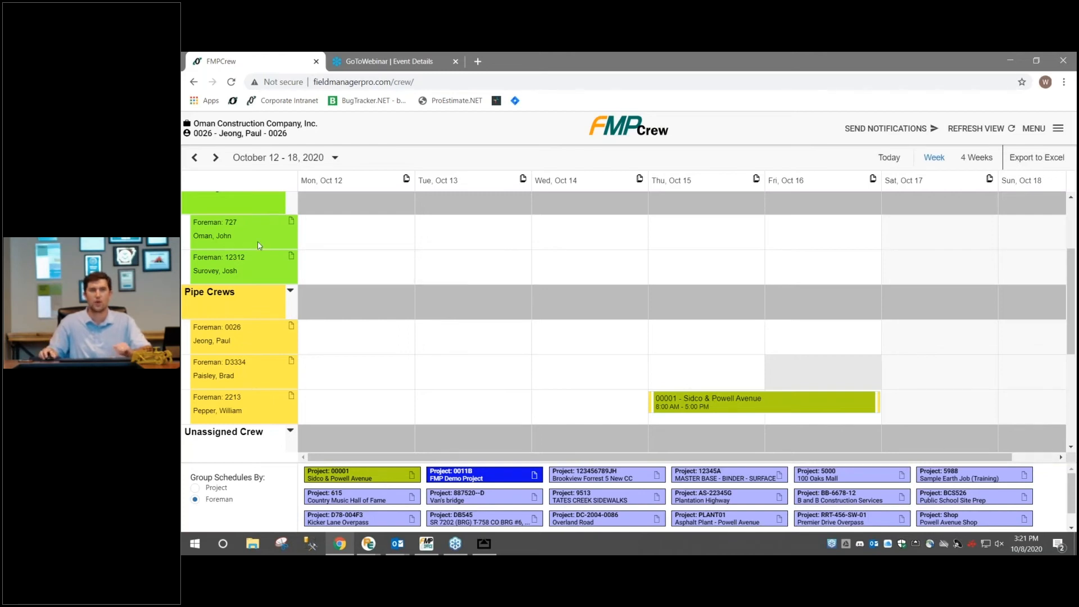
# Examine the first Asphalt Crews foreman's employee details and color options, and close them without saving
pyautogui.scroll(3, 323, 269)
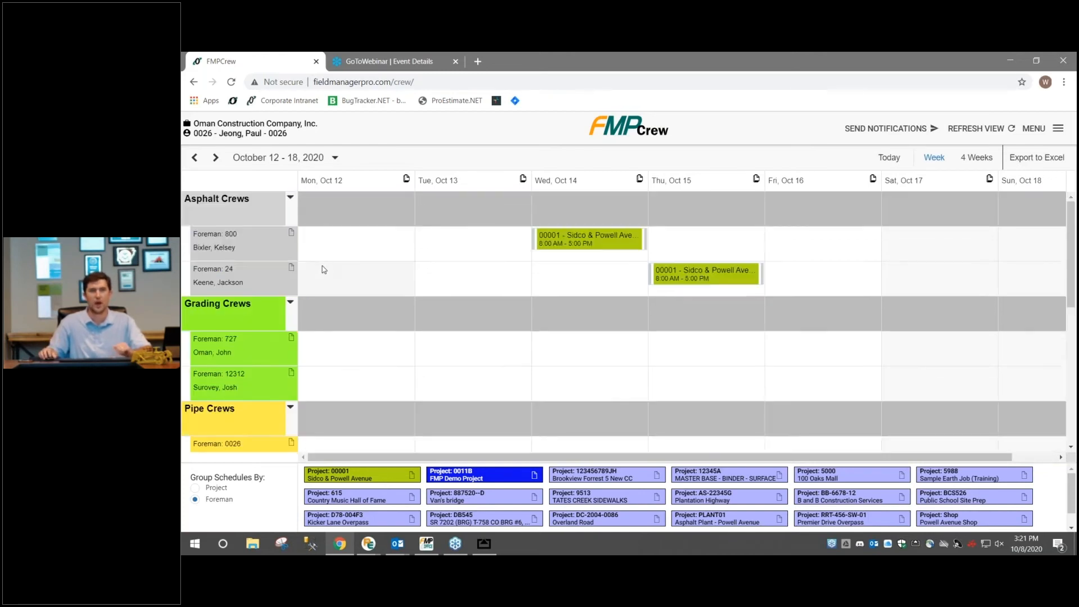
pyautogui.click(292, 234)
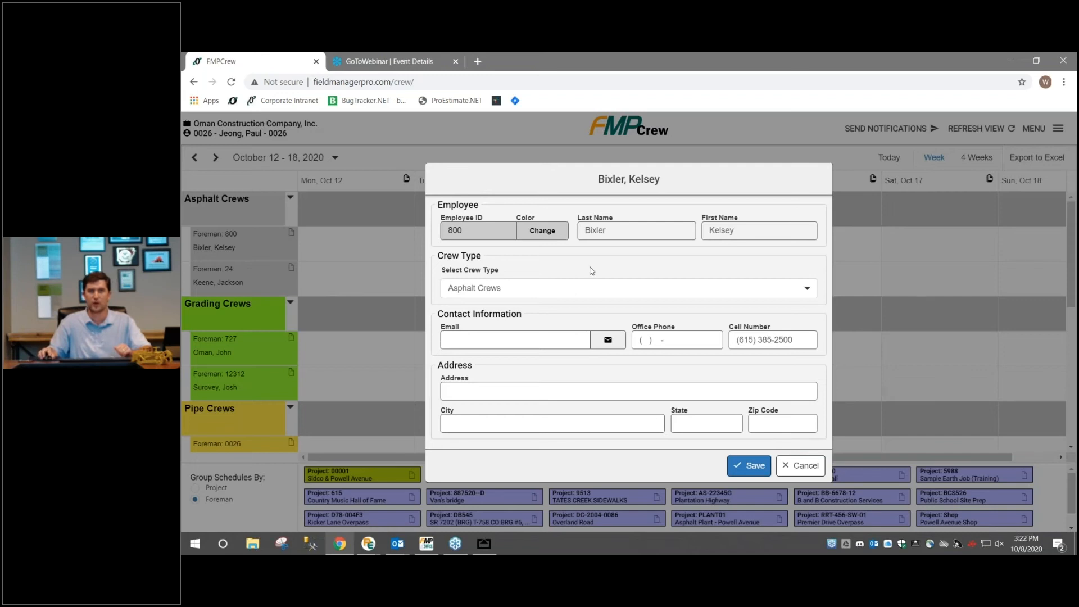
pyautogui.click(559, 234)
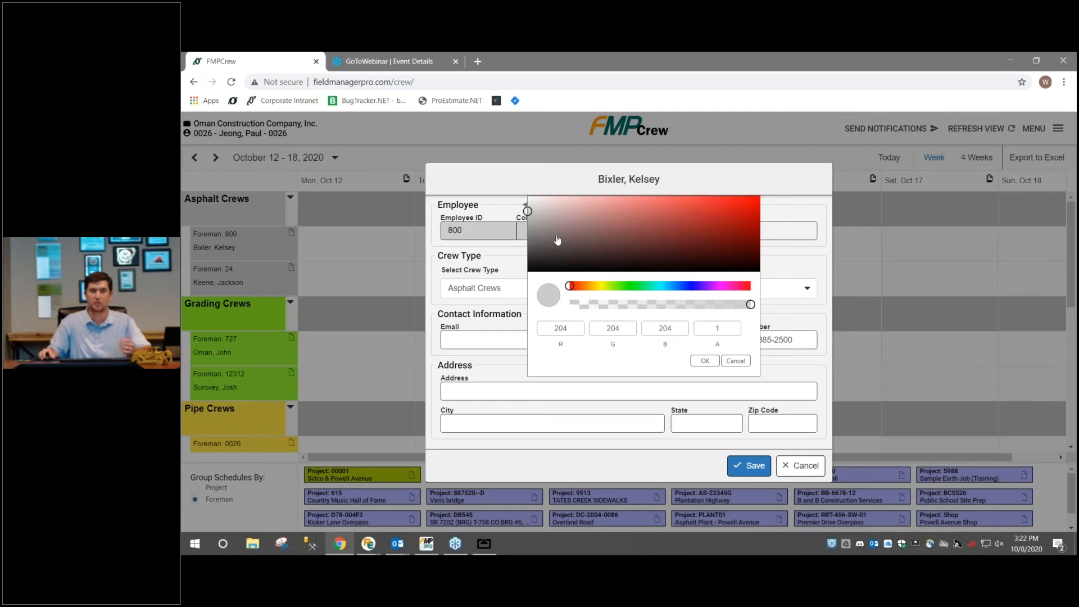
pyautogui.click(516, 261)
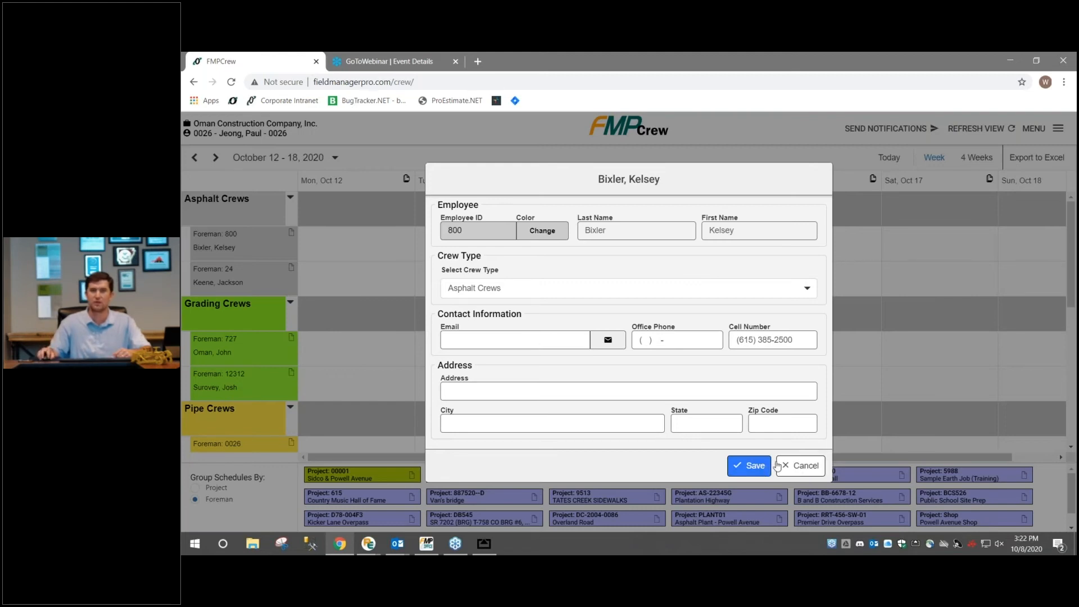
pyautogui.click(795, 468)
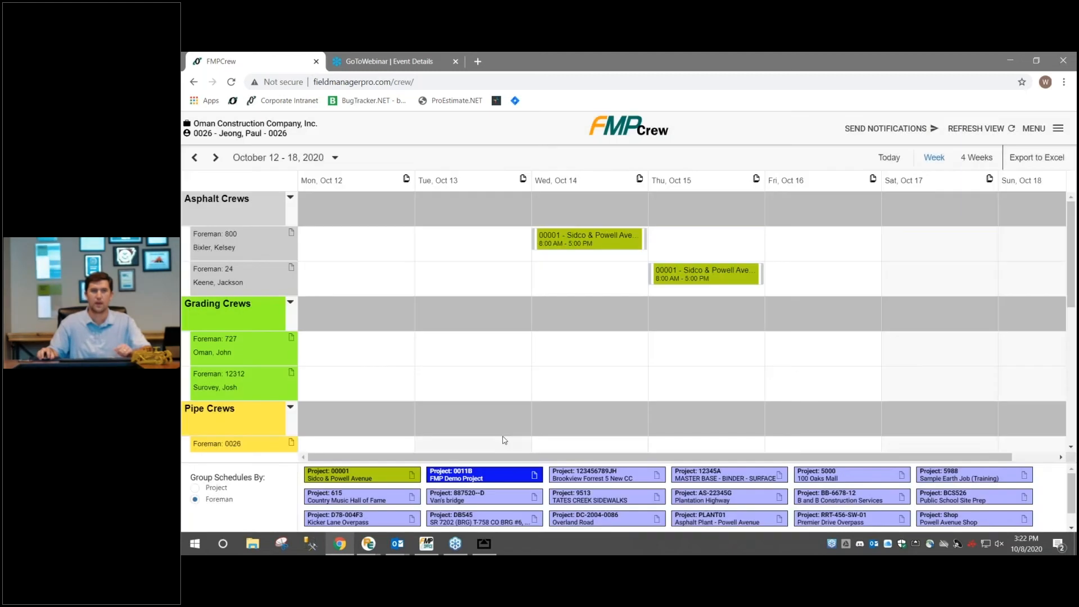
# Examine the FMP Demo Project's details and color options, and close them without saving
pyautogui.click(534, 476)
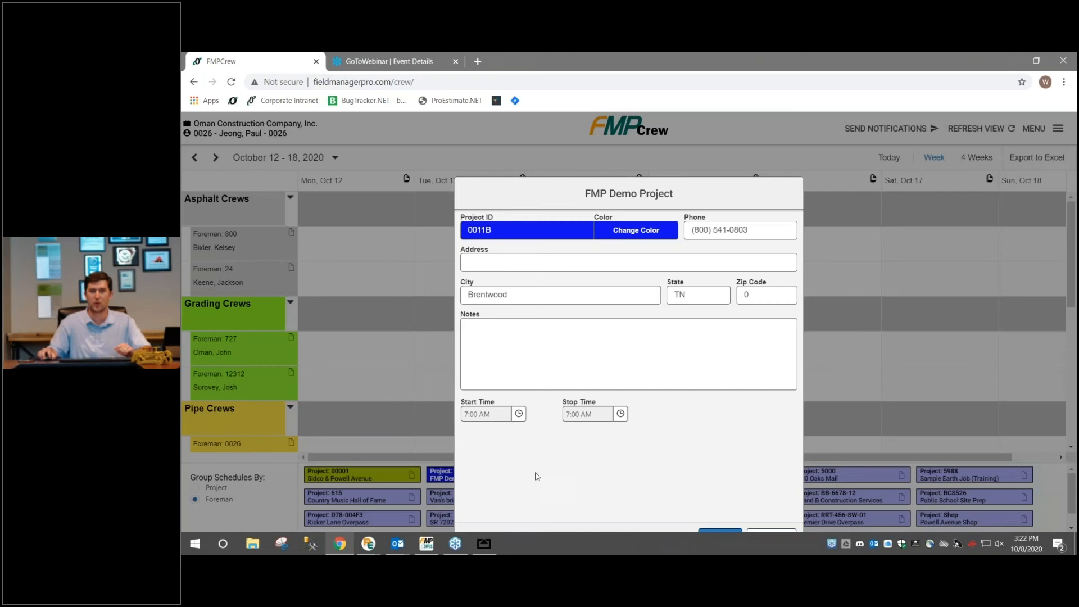
pyautogui.click(632, 231)
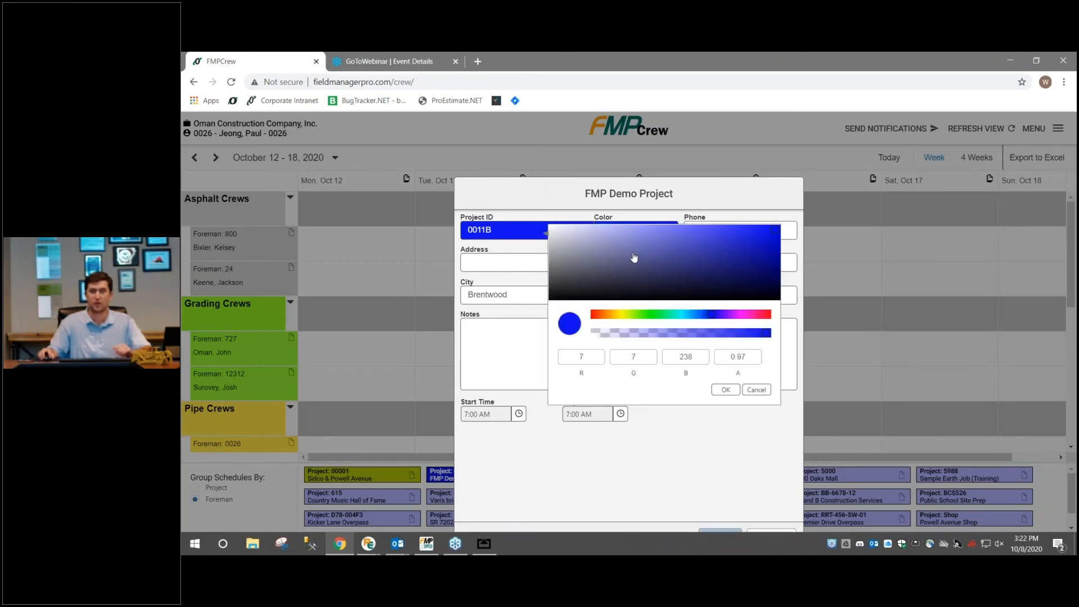
pyautogui.click(528, 313)
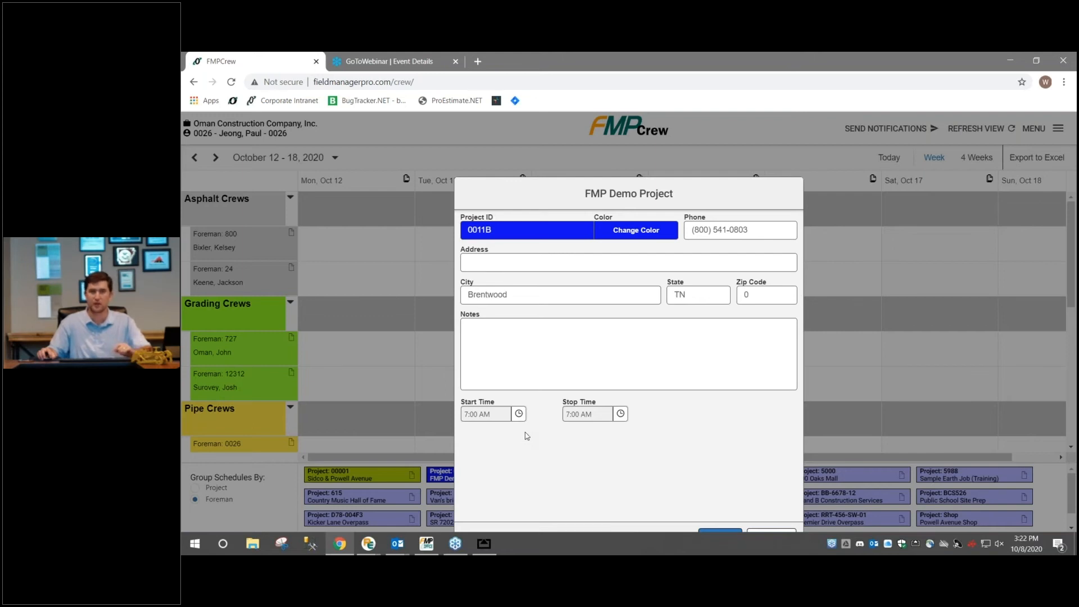
pyautogui.click(767, 534)
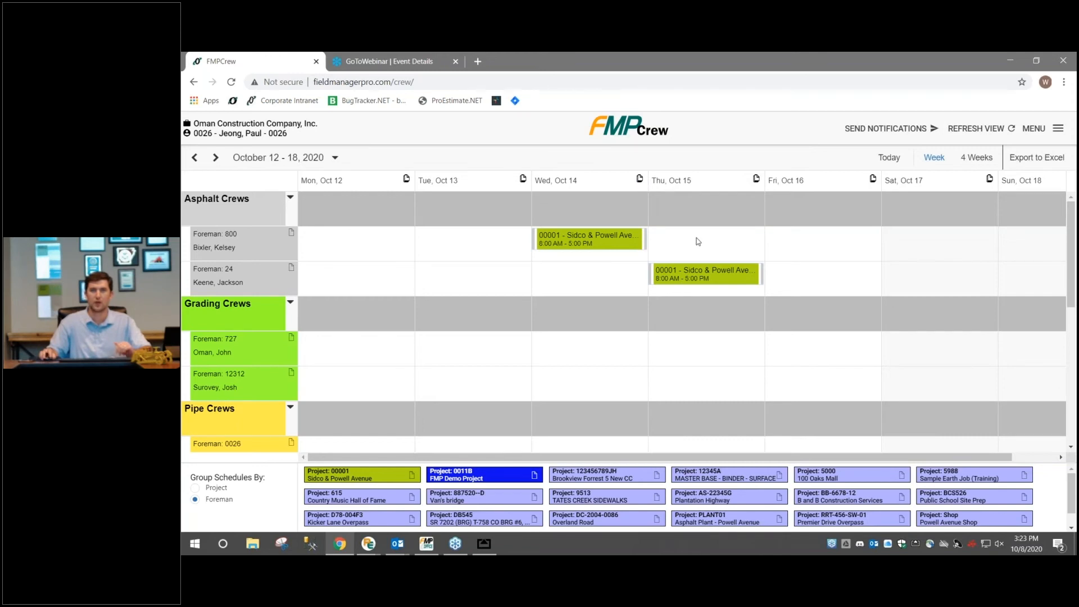
# Copy the whole week of schedules from October 12–18 to October 19–25, 2020, and check the copied events
pyautogui.scroll(-3, 703, 258)
pyautogui.scroll(3, 724, 273)
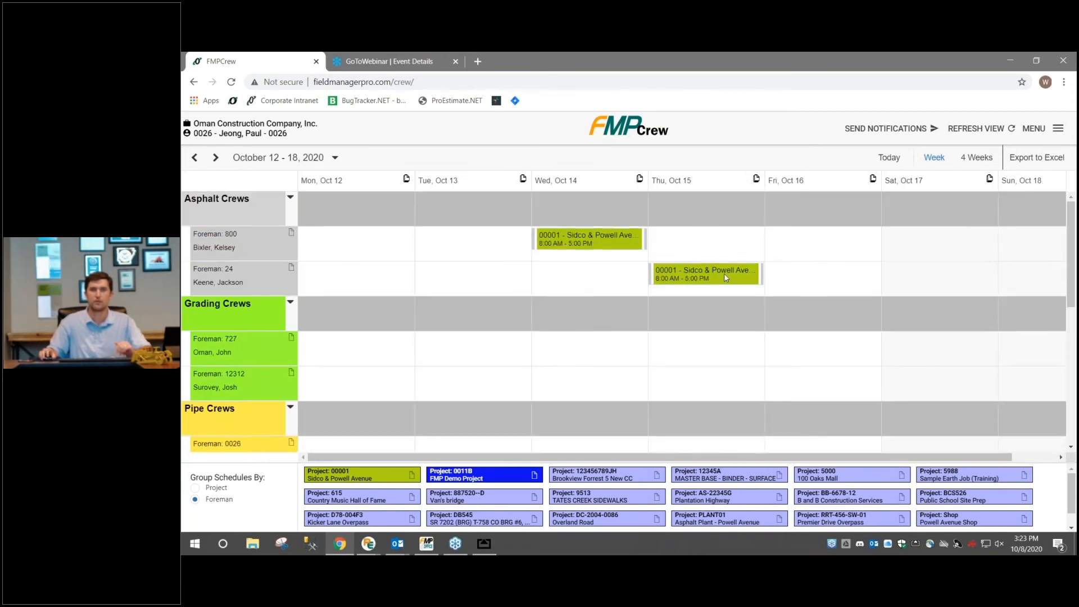
pyautogui.click(756, 179)
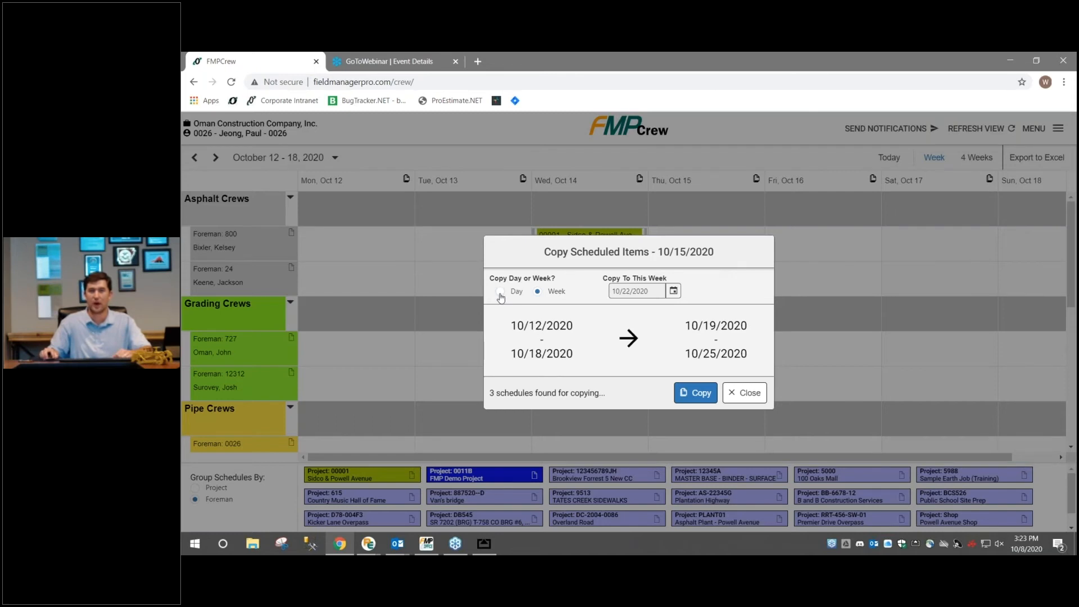
pyautogui.click(673, 291)
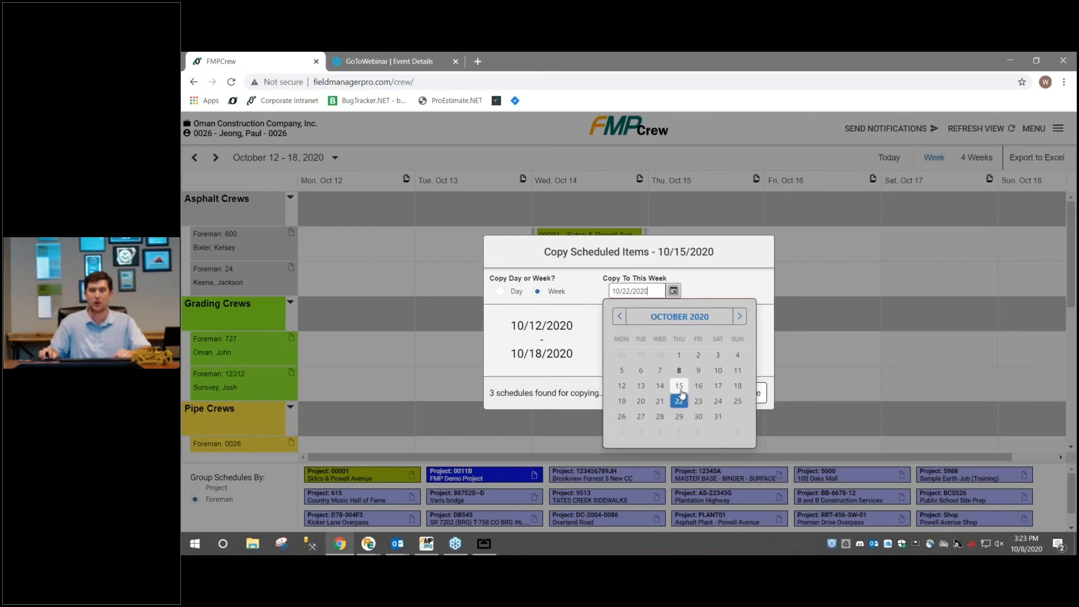
pyautogui.click(678, 385)
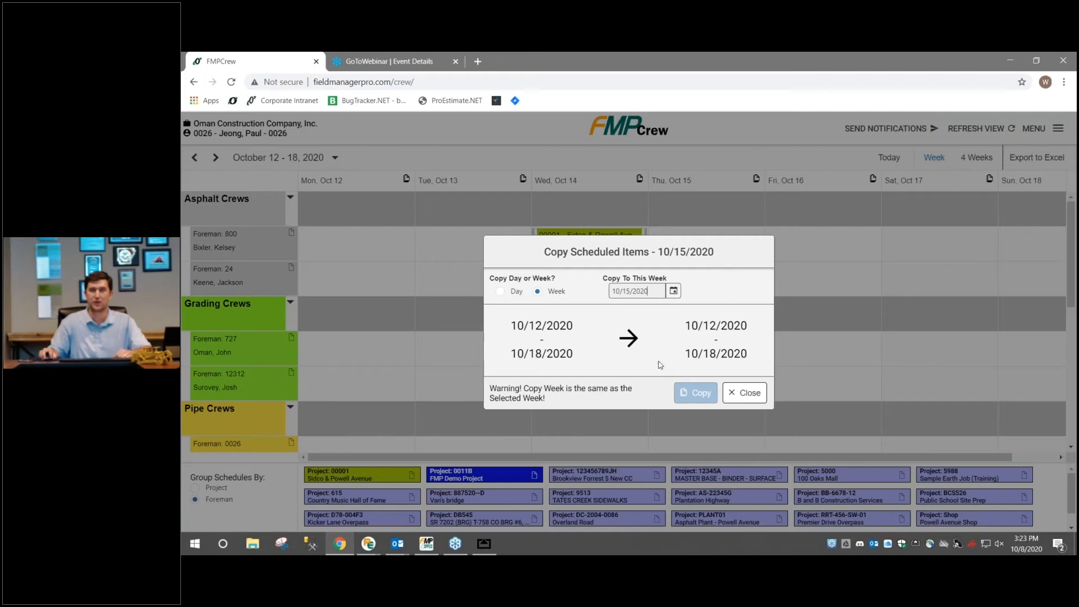
pyautogui.click(673, 291)
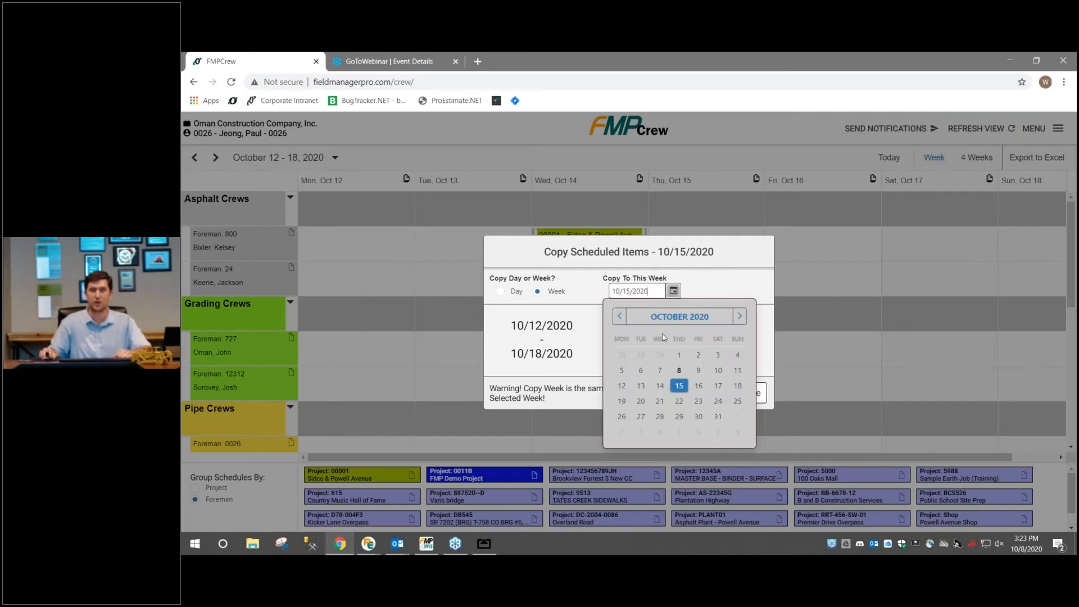
pyautogui.click(678, 400)
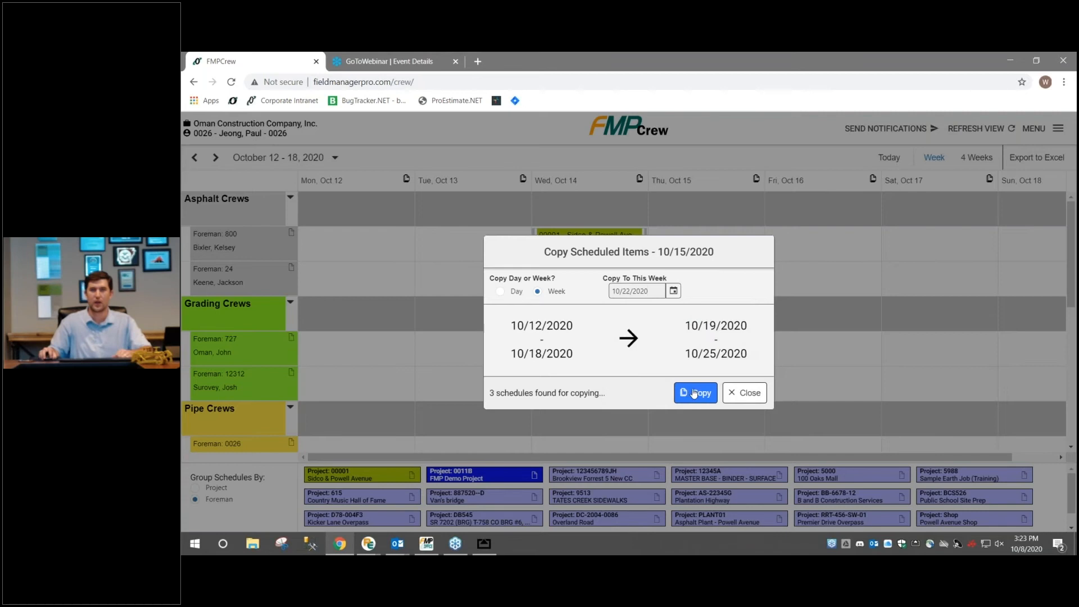
pyautogui.click(695, 393)
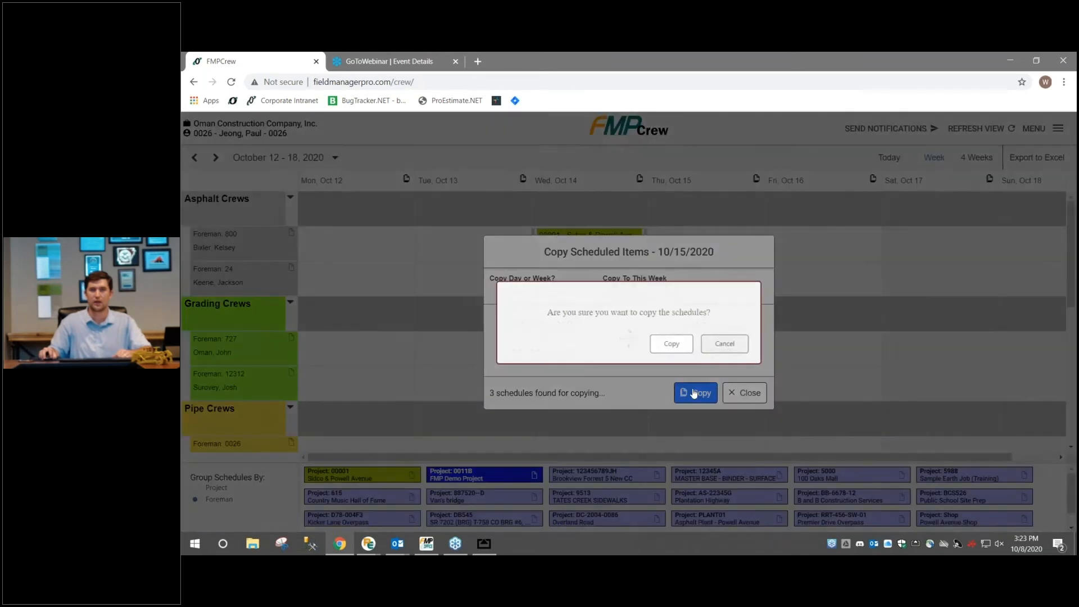
pyautogui.click(675, 348)
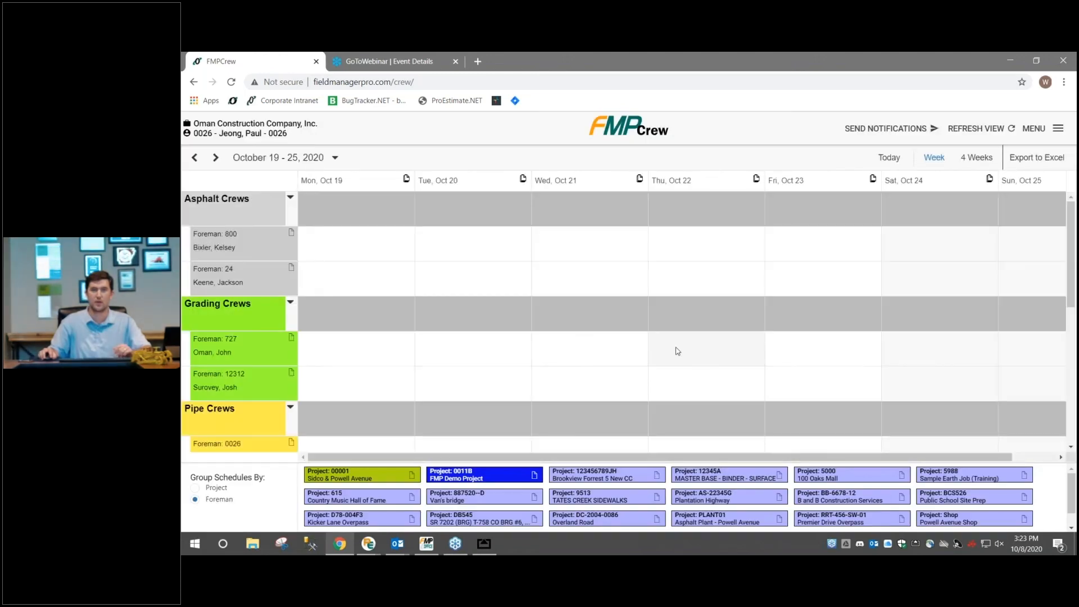
pyautogui.scroll(-3, 573, 279)
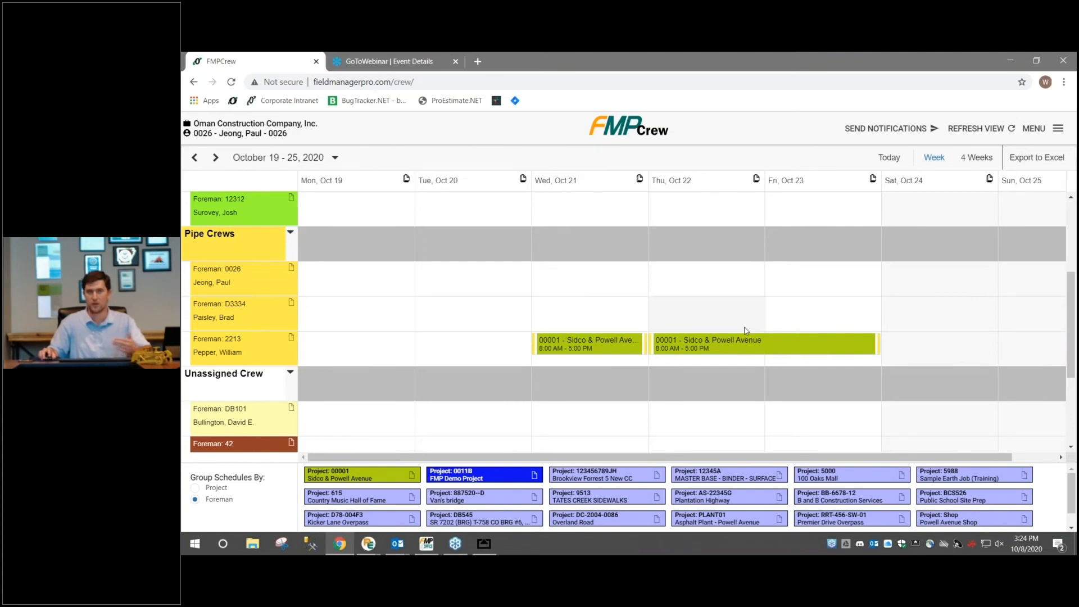
pyautogui.scroll(1, 746, 352)
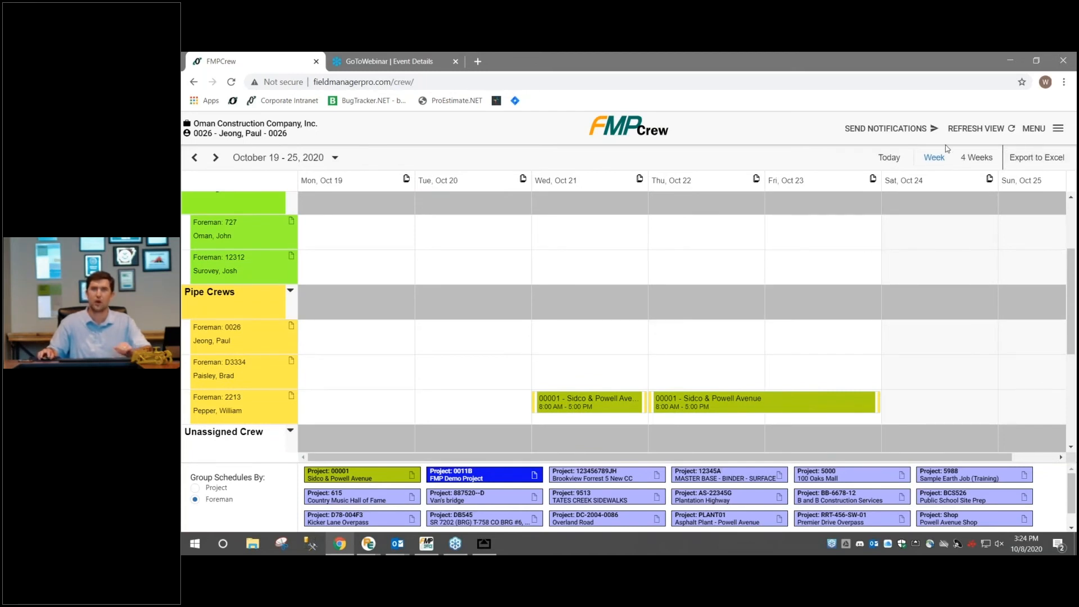
# Check the scheduler's multi-week view options, keep Four selected and return to the schedule
pyautogui.click(1043, 131)
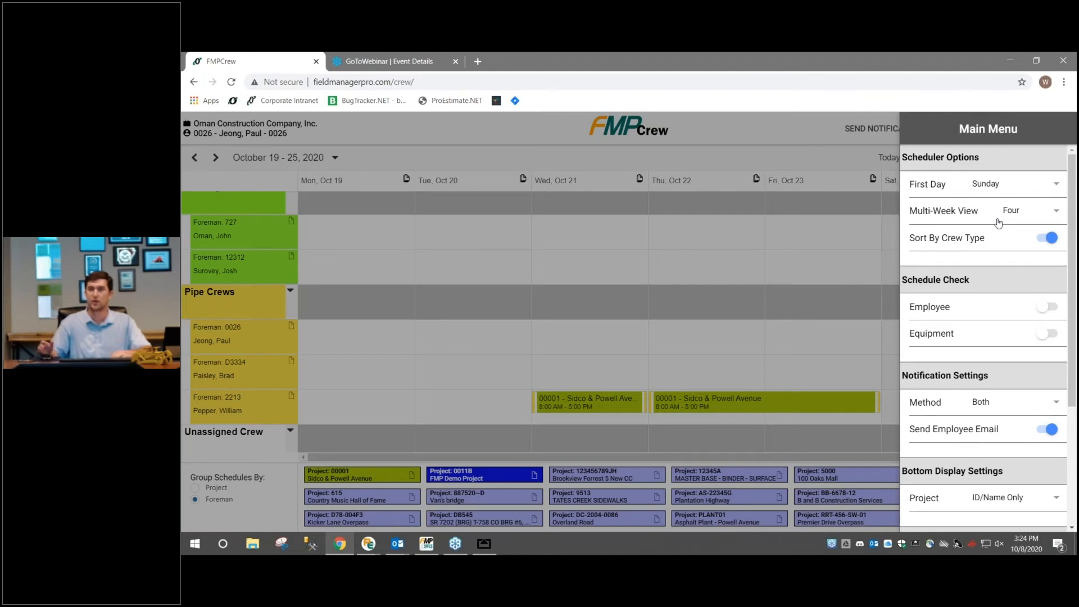
pyautogui.click(1048, 212)
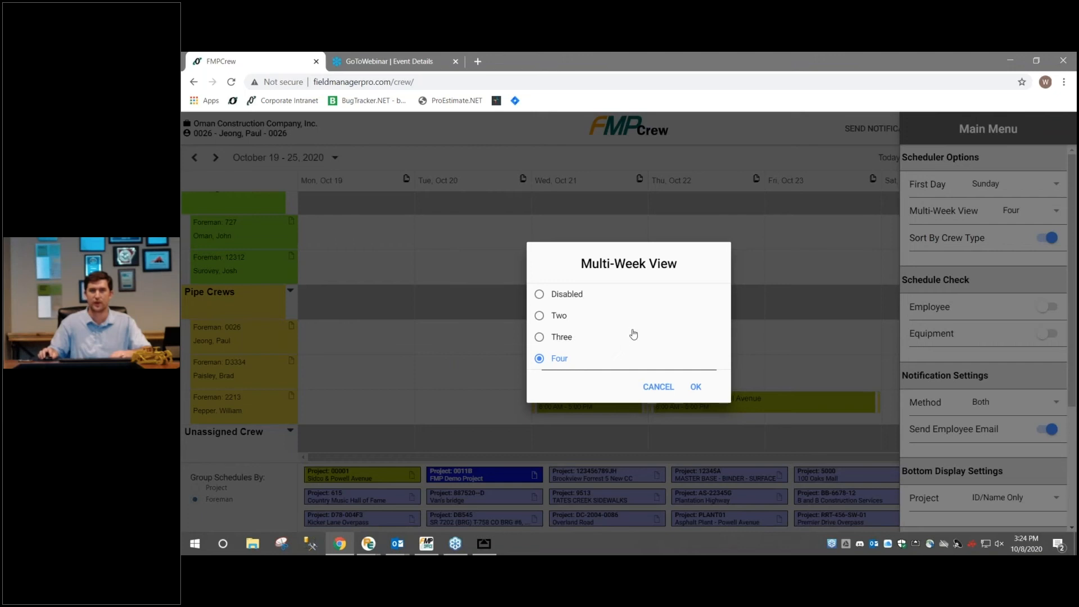
pyautogui.click(697, 388)
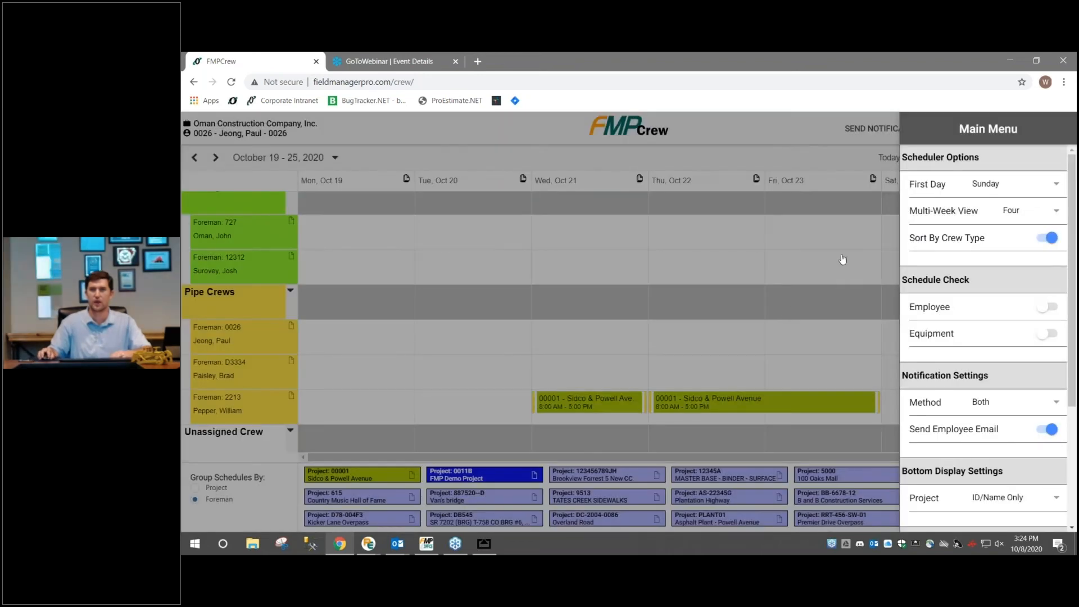
pyautogui.click(892, 253)
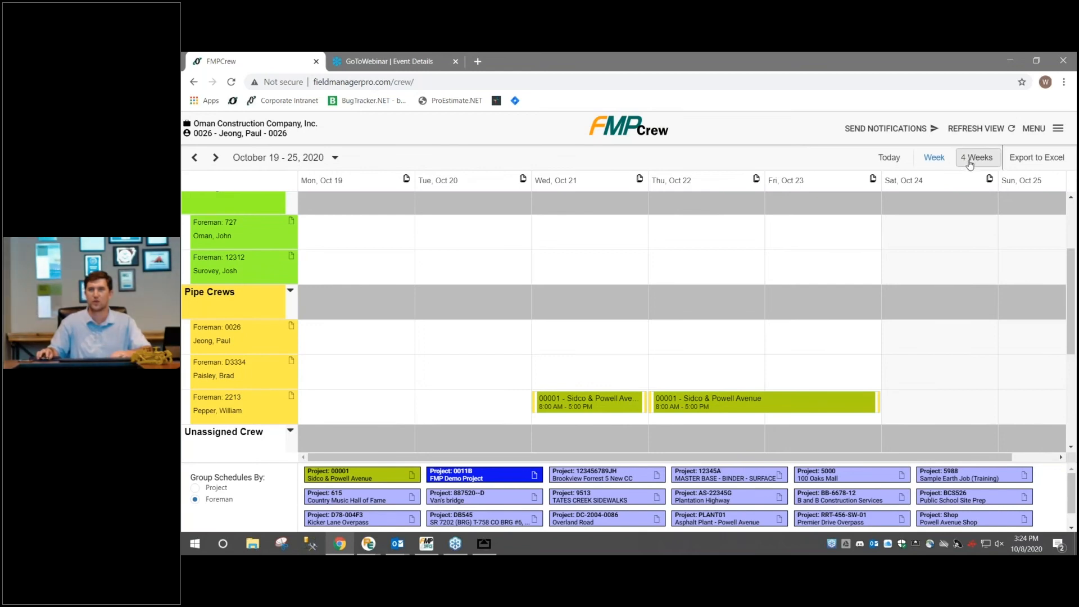
# Switch the schedule to the four-week view and look across the range October 19 to November 15, 2020
pyautogui.click(969, 163)
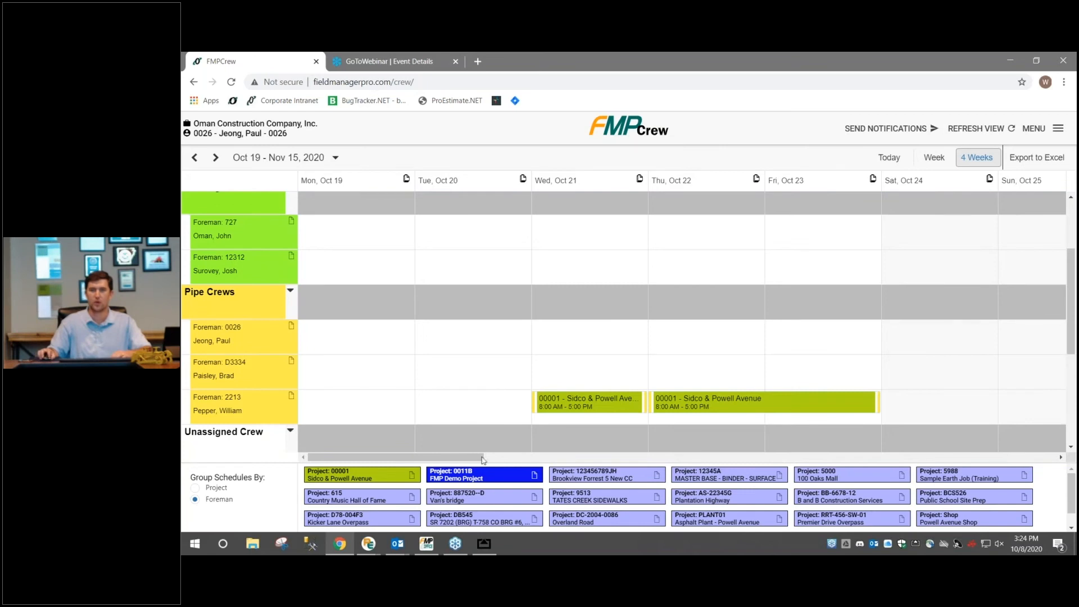
pyautogui.moveTo(456, 458); pyautogui.dragTo(403, 438)
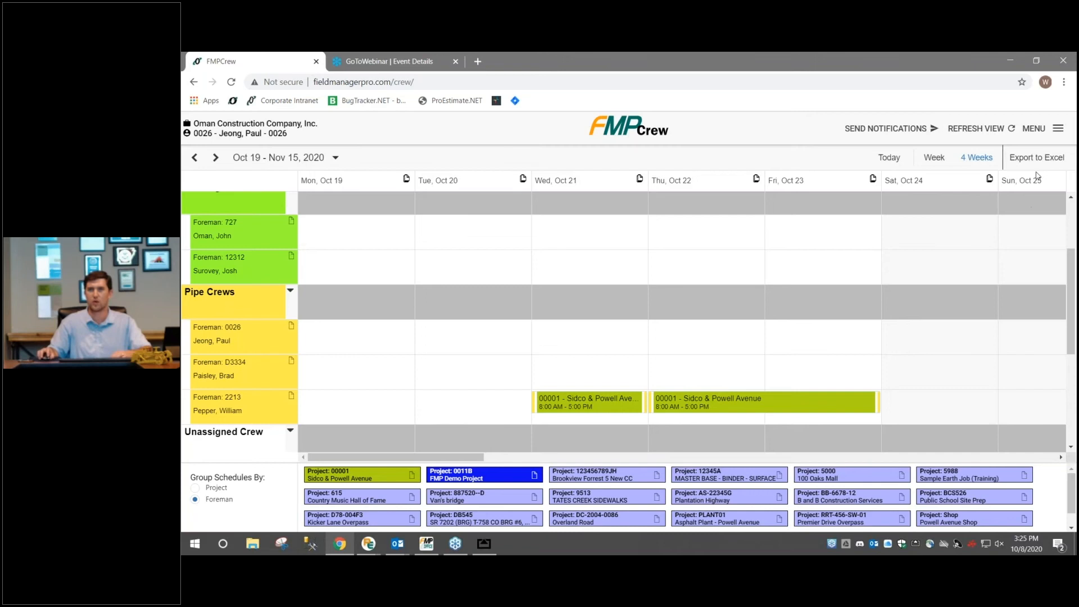
# Review the notification method and Send Employee Email settings, and return to the schedule without changing them
pyautogui.click(1043, 132)
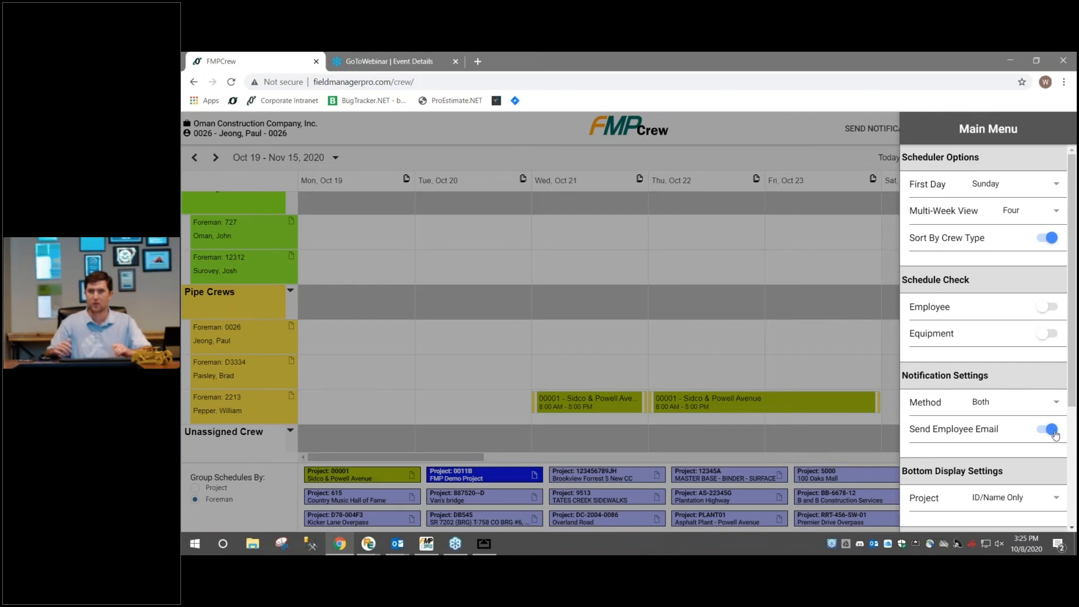
pyautogui.click(862, 344)
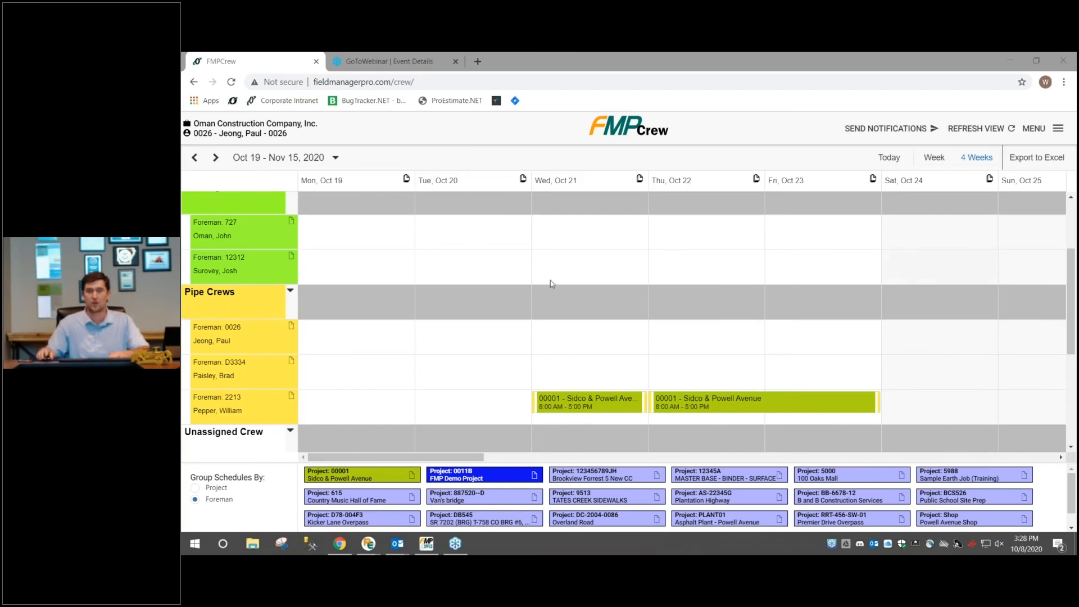
pyautogui.scroll(-4, 393, 319)
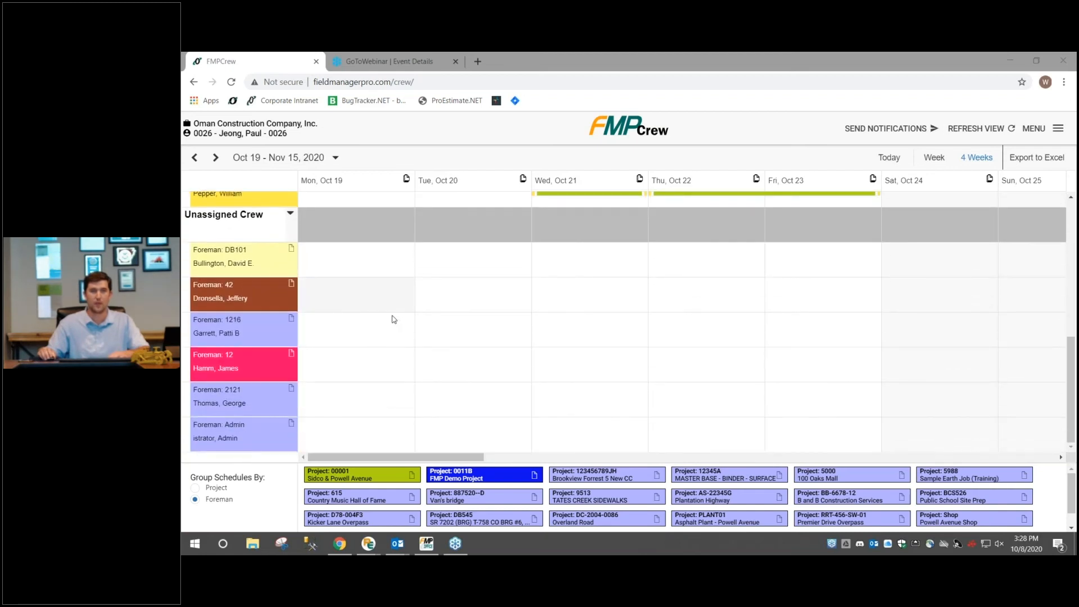
pyautogui.scroll(6, 394, 319)
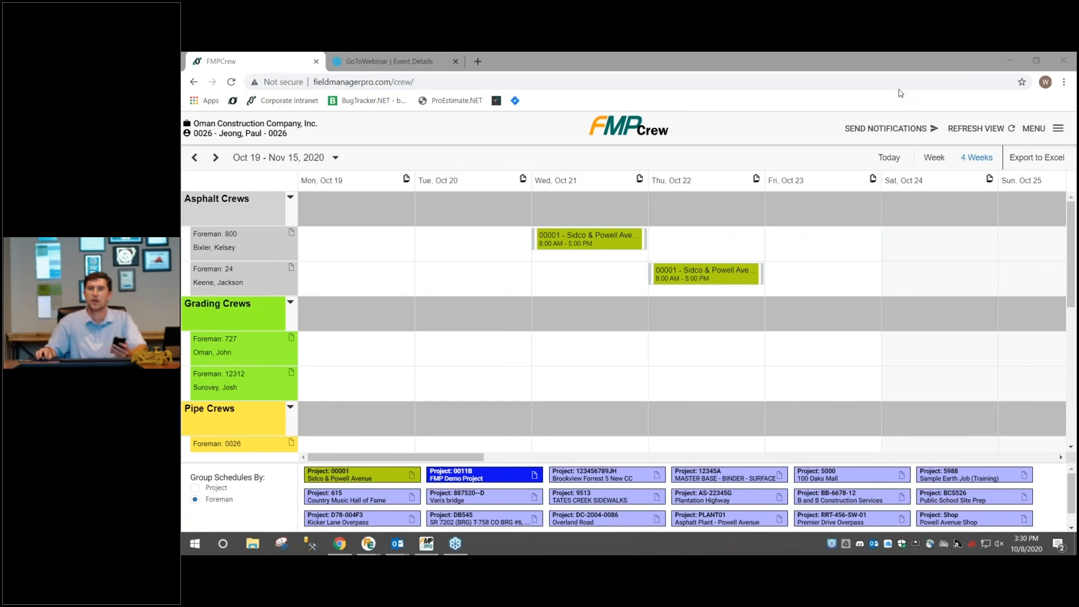
# Examine the scheduler options and the employee and equipment schedule check settings without changing them
pyautogui.click(1036, 130)
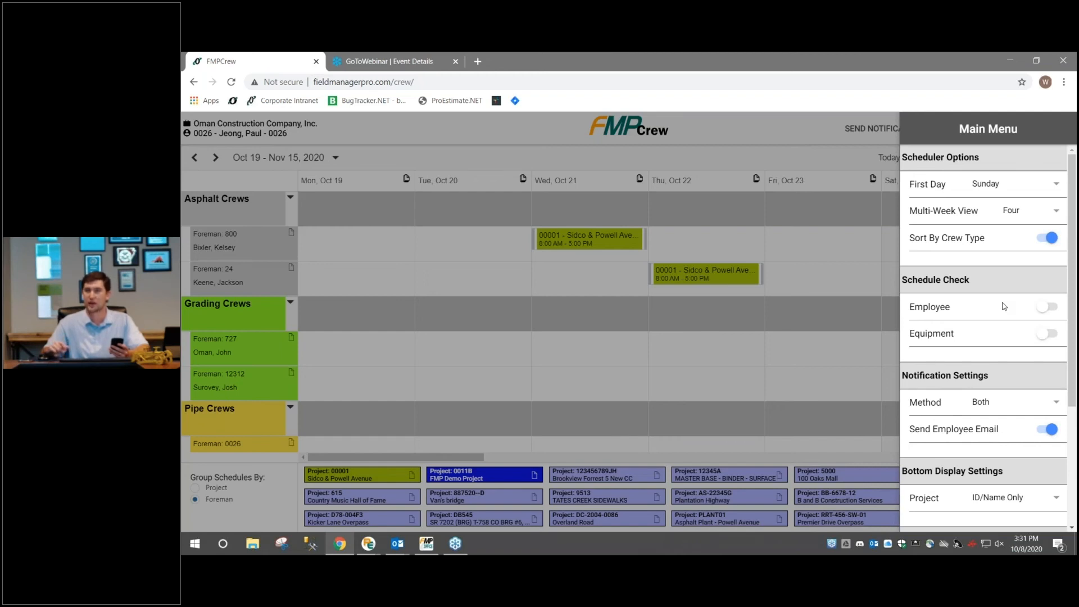
pyautogui.click(854, 248)
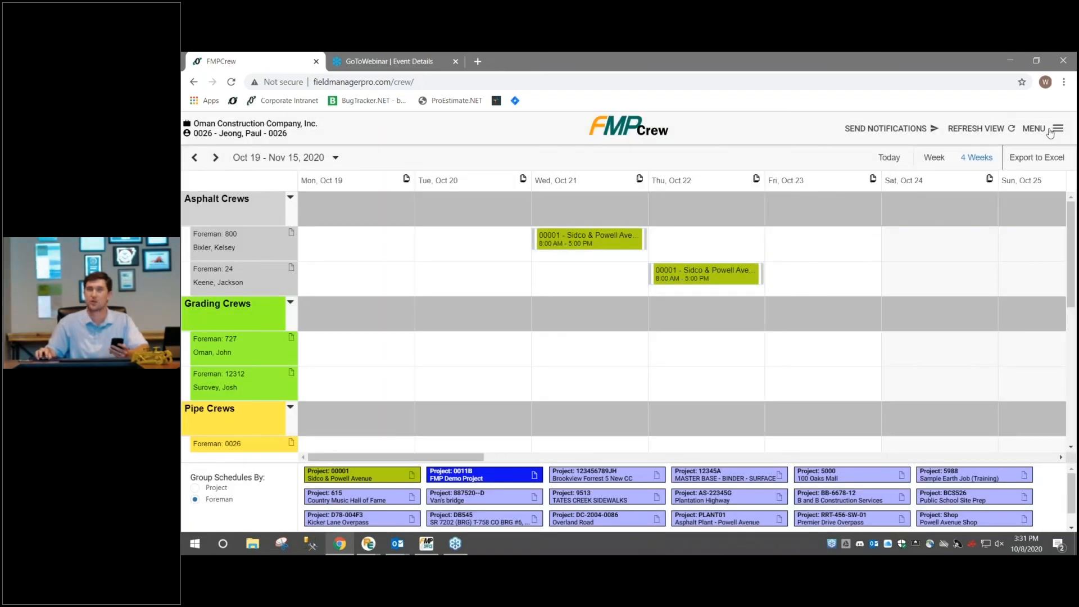
pyautogui.click(1049, 131)
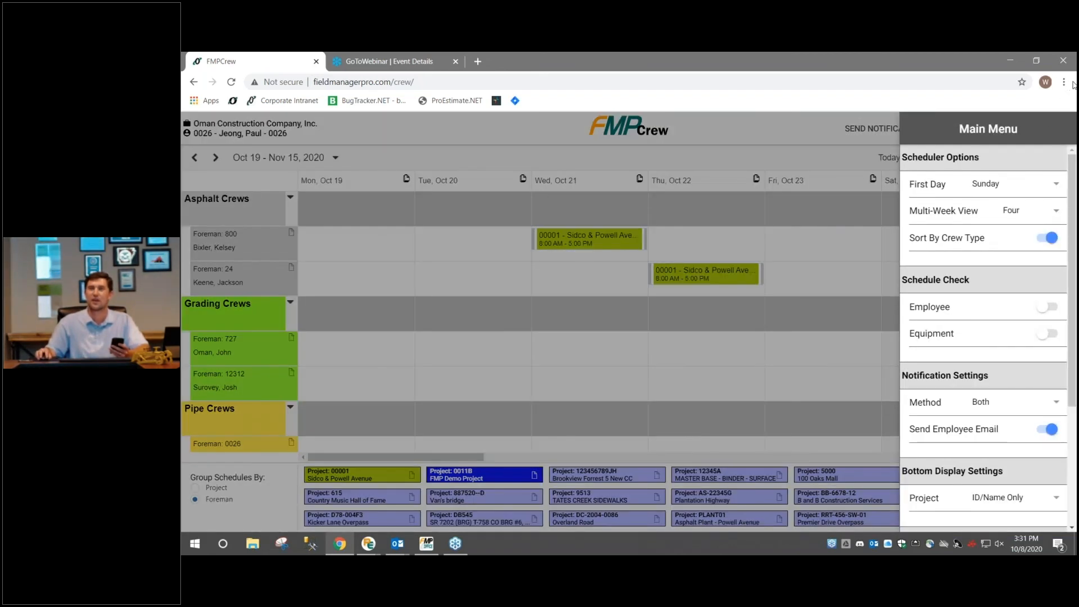